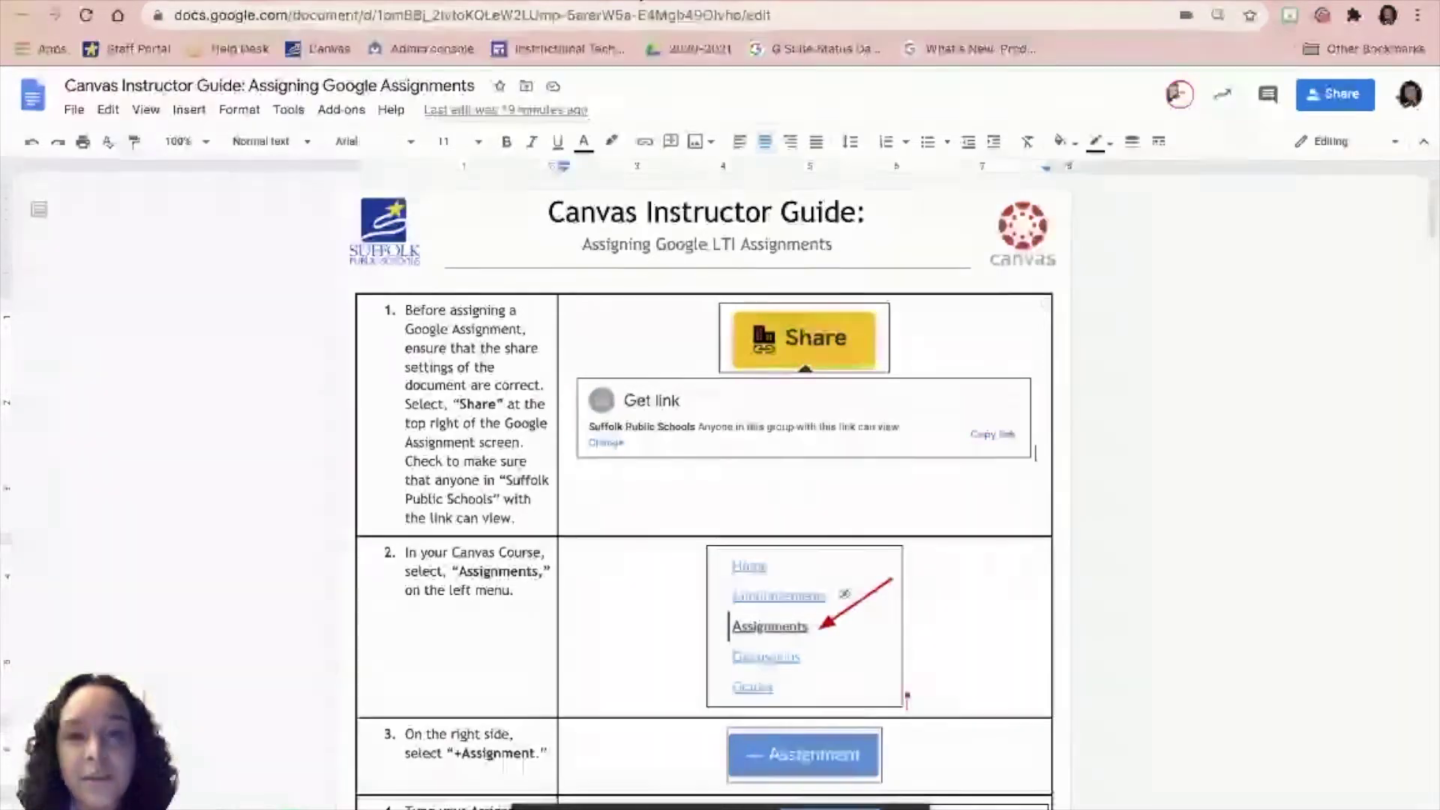
# Switch from the Canvas Instructor Guide document to the Google Drive My Drive file list.
pyautogui.hotkey('ctrl', 'Tab')
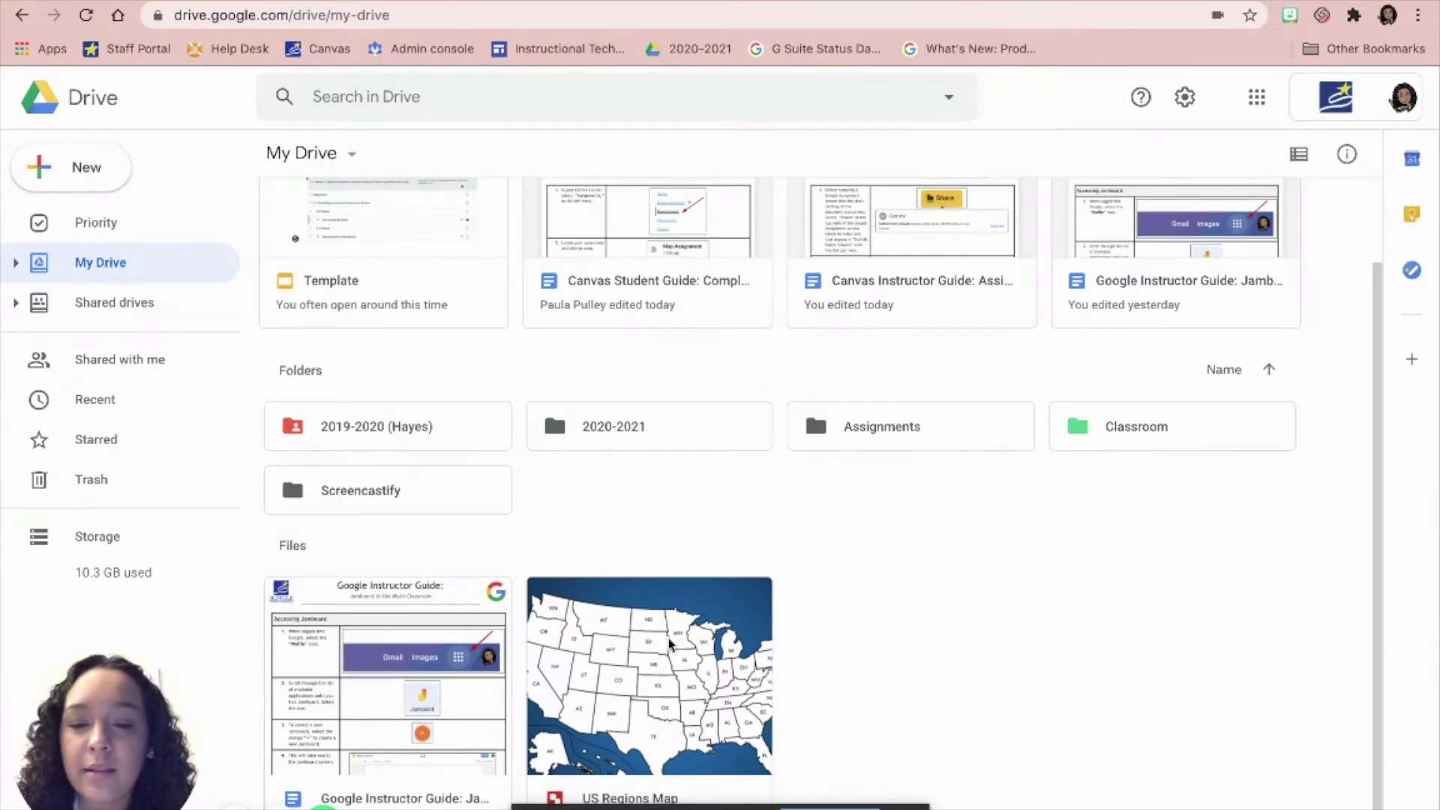
# Open the US Regions Map drawing from My Drive in Google Drawings.
pyautogui.click(654, 668)
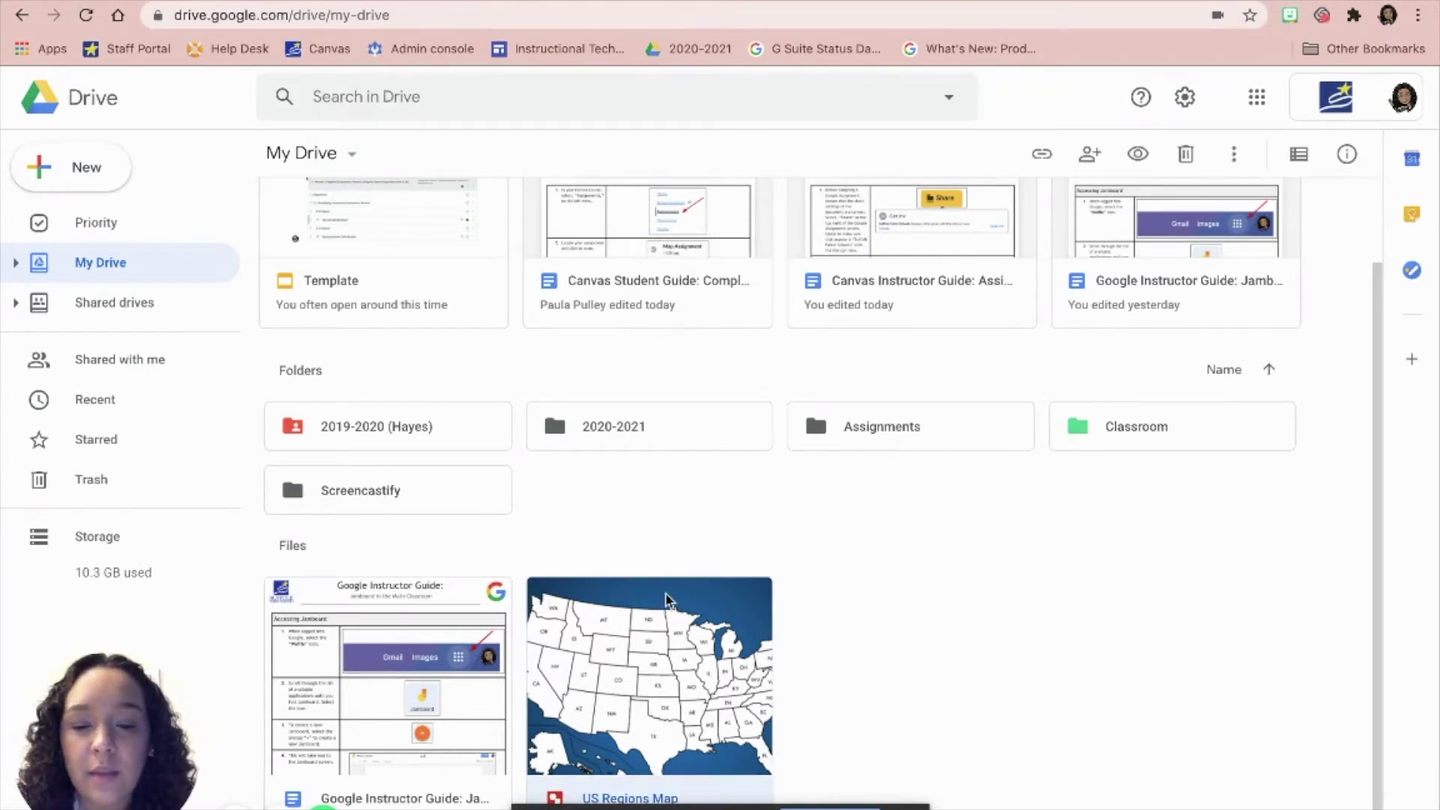
pyautogui.doubleClick(619, 665)
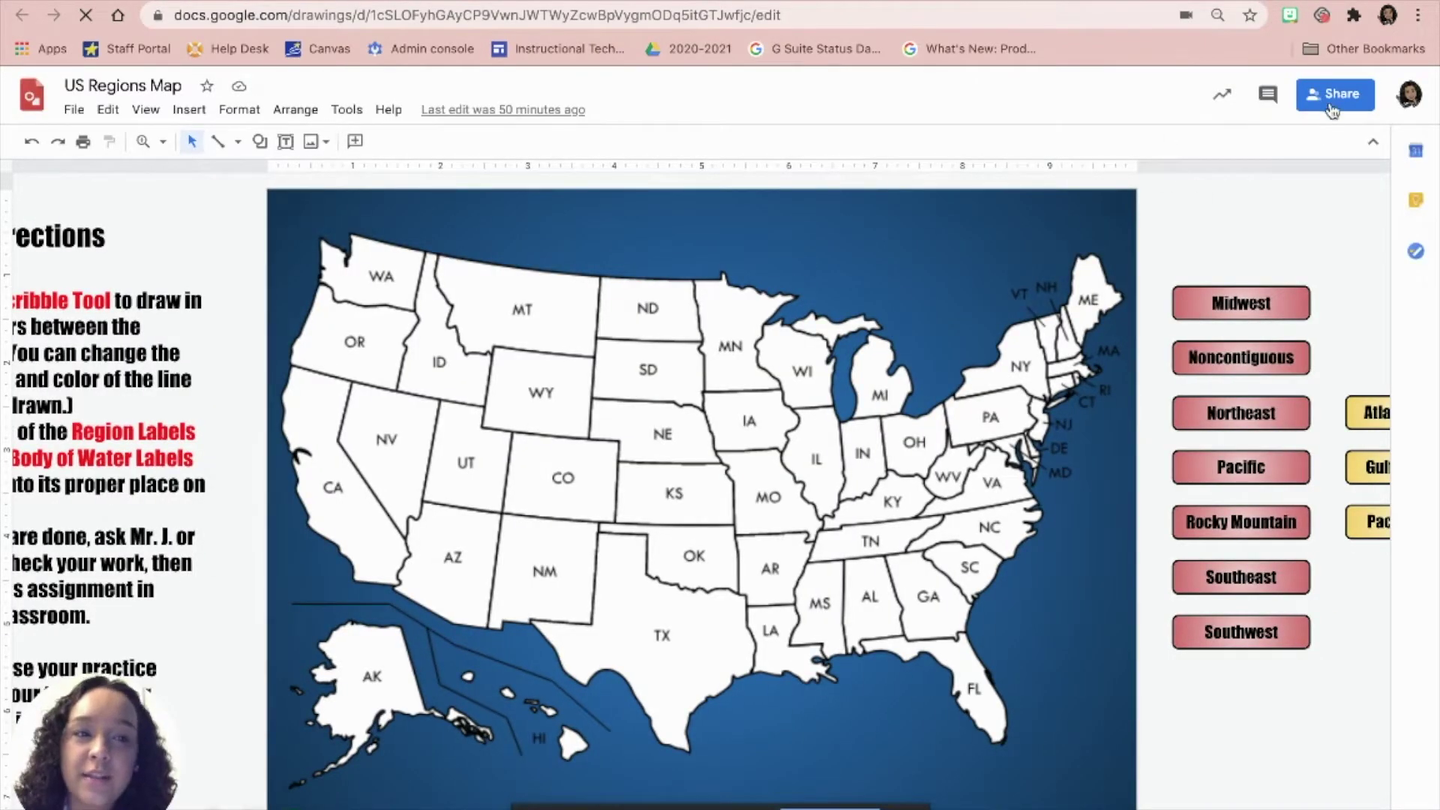
# Share the US Regions Map link so anyone in Suffolk Public Schools can view it.
pyautogui.click(1332, 105)
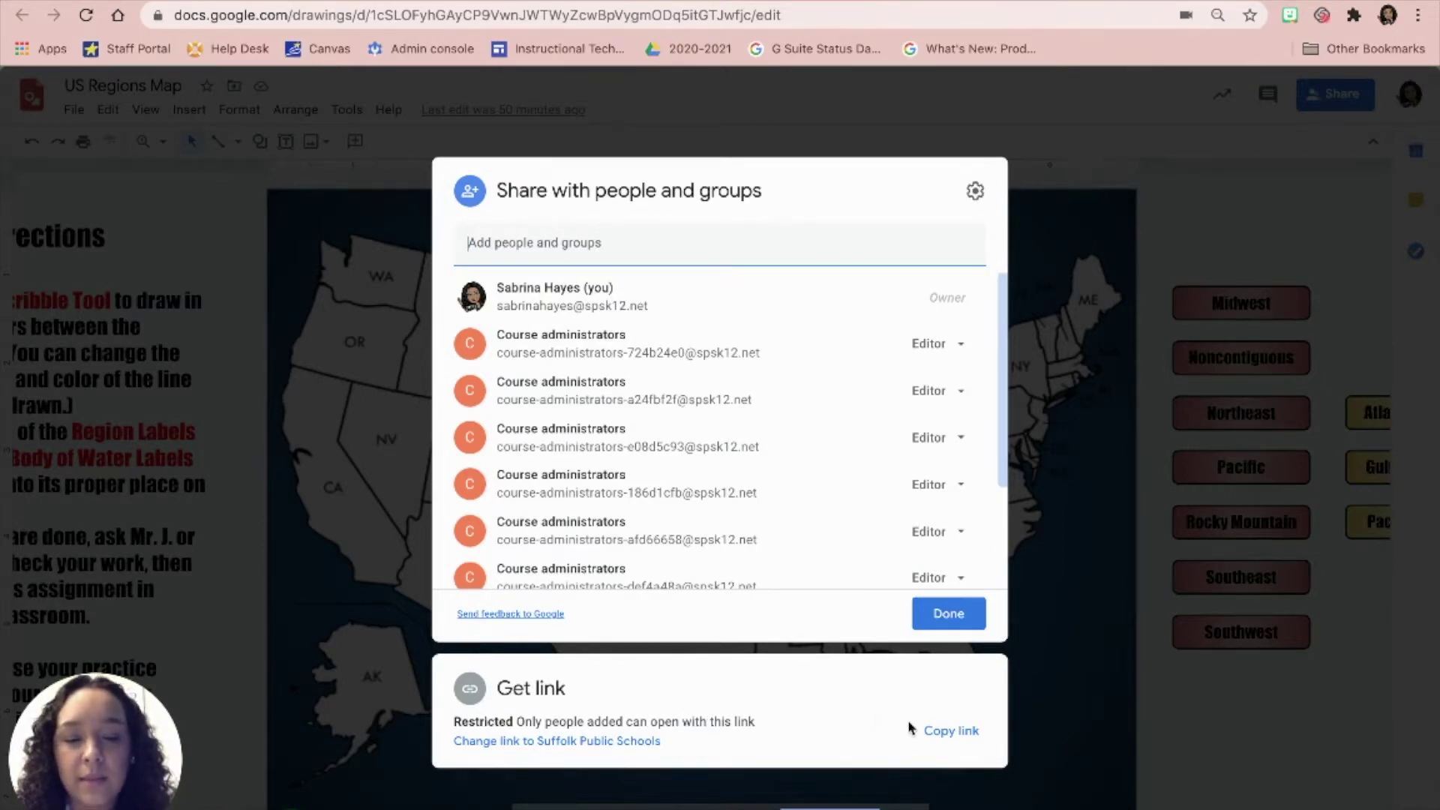
pyautogui.click(501, 743)
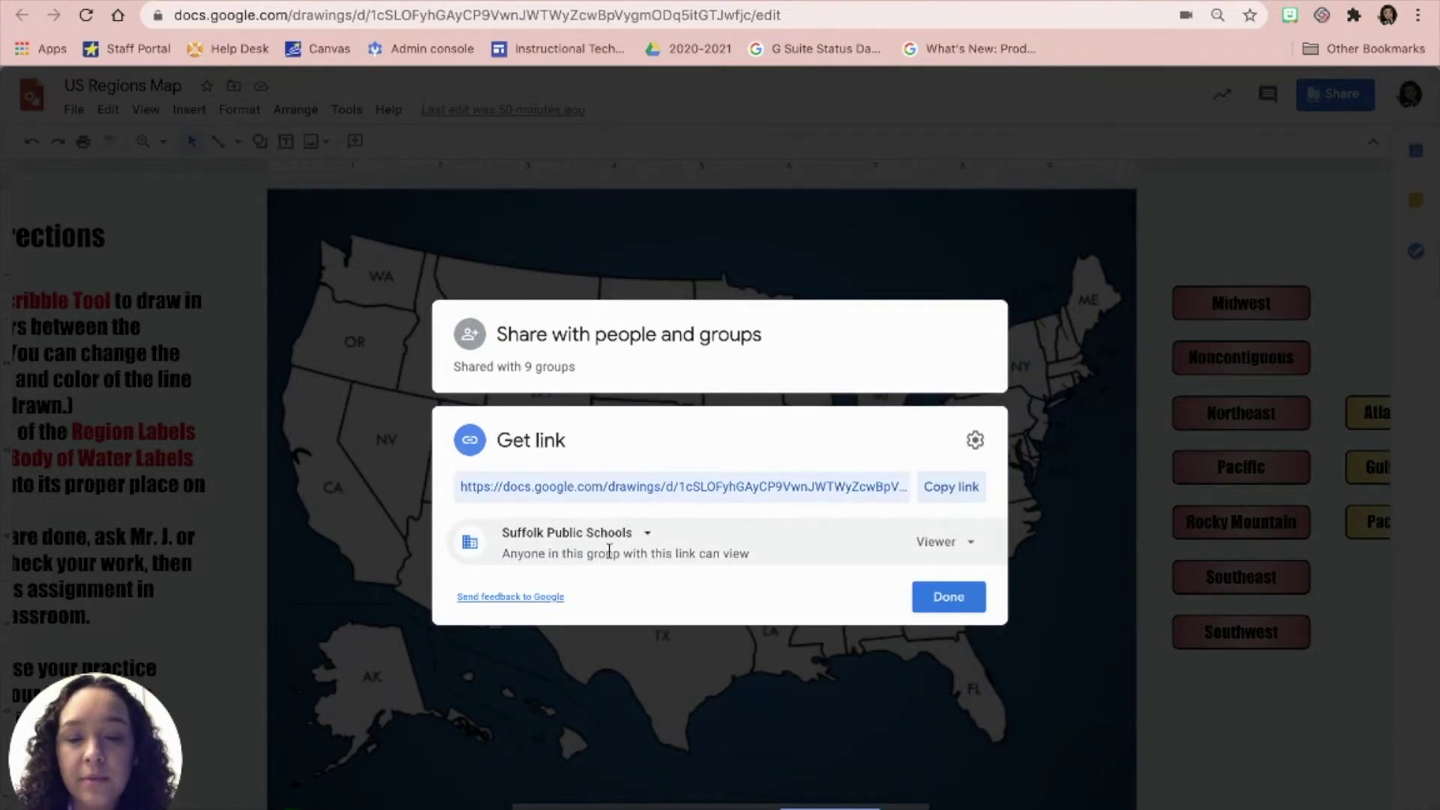
pyautogui.click(944, 599)
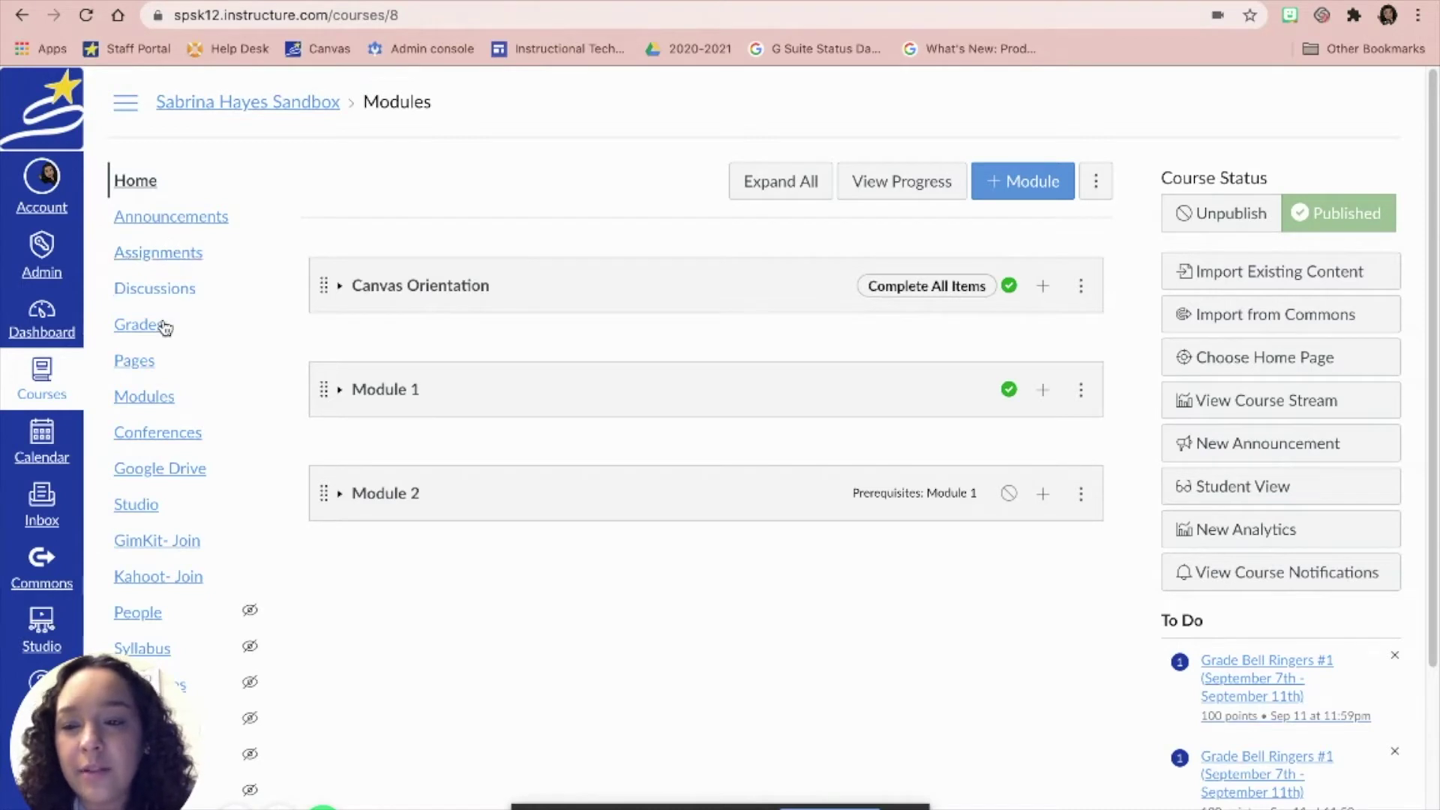
# Go to the course's Assignments list and collapse the Essays group.
pyautogui.click(183, 255)
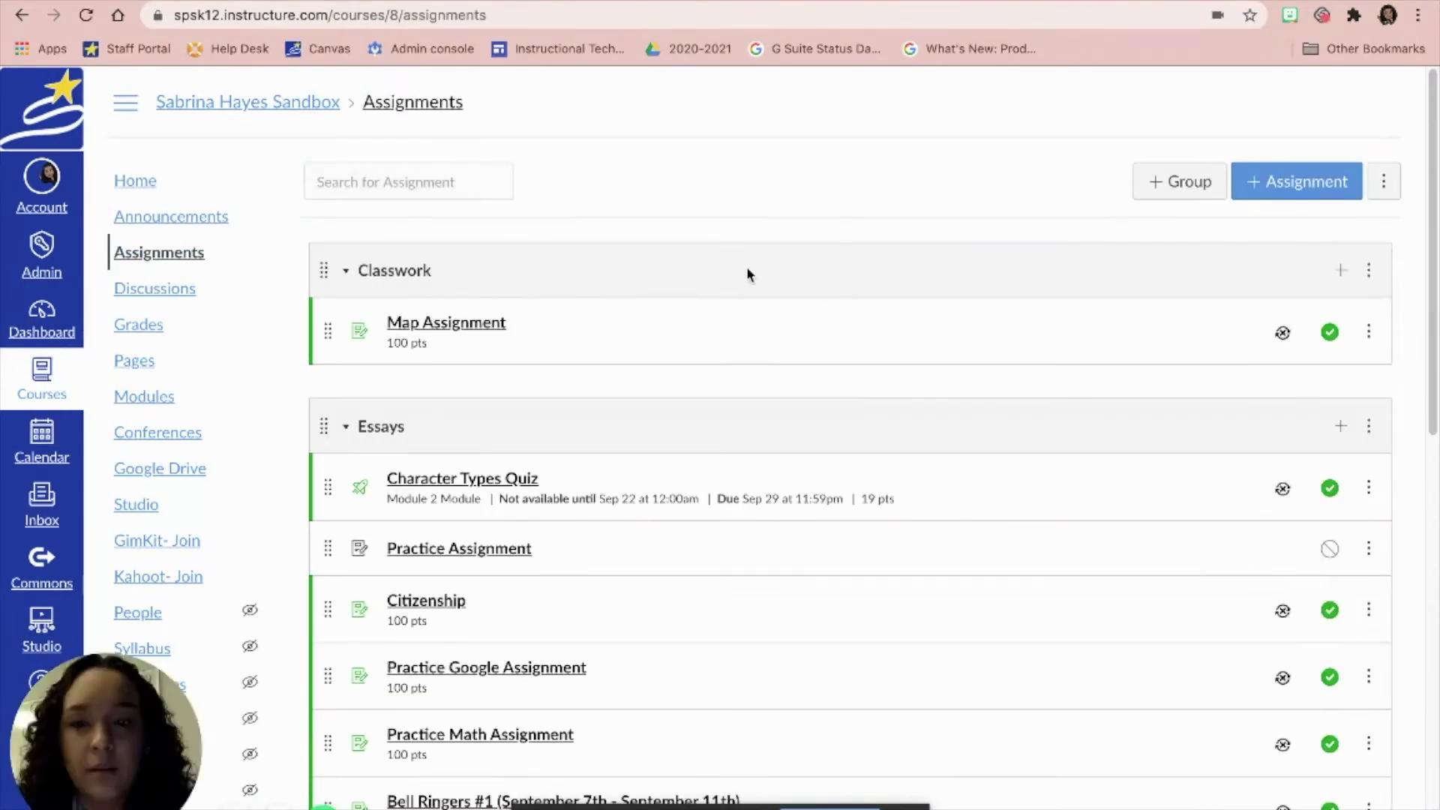
pyautogui.click(349, 426)
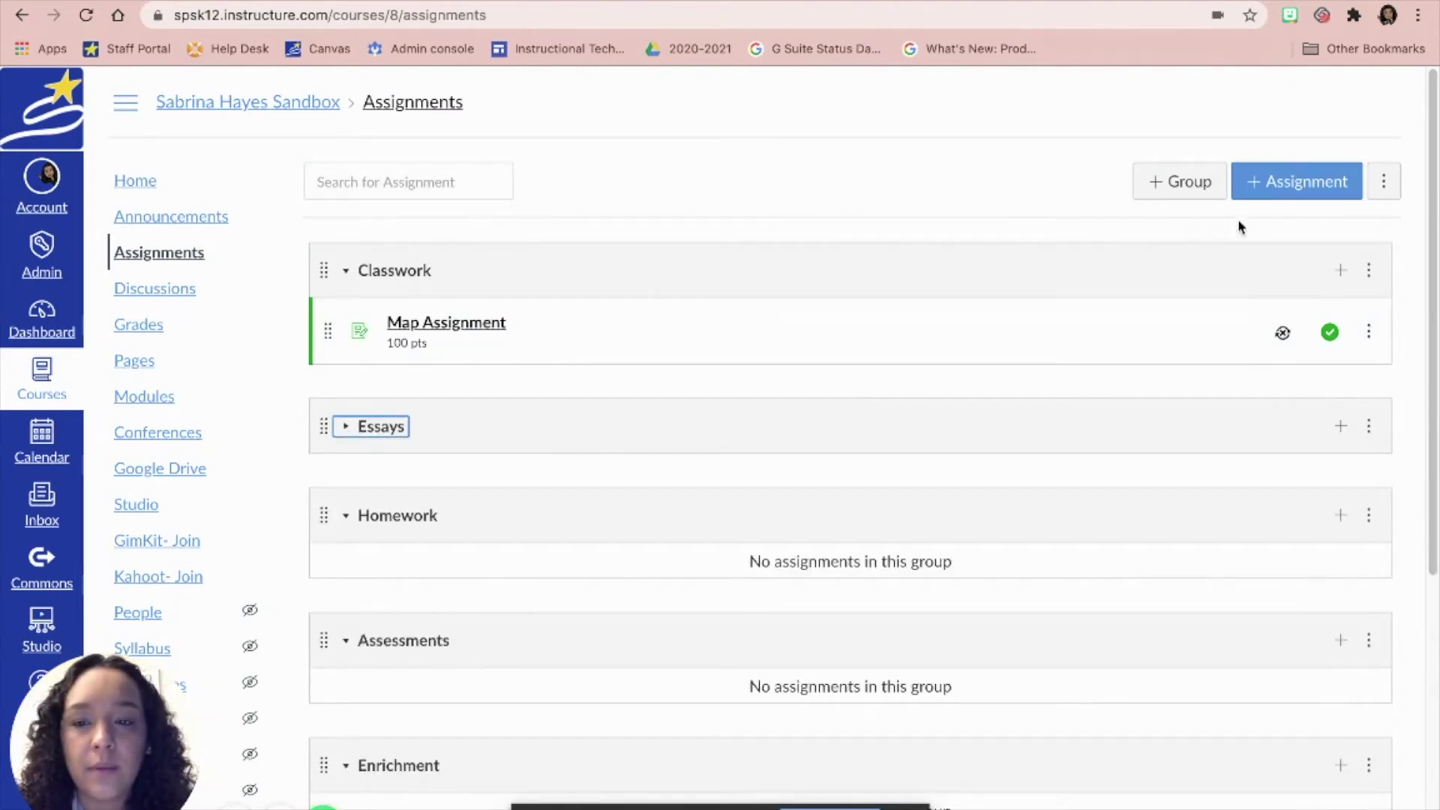
# Start a new assignment named 'Practice Map Assignment' with a one-word description.
pyautogui.click(1269, 188)
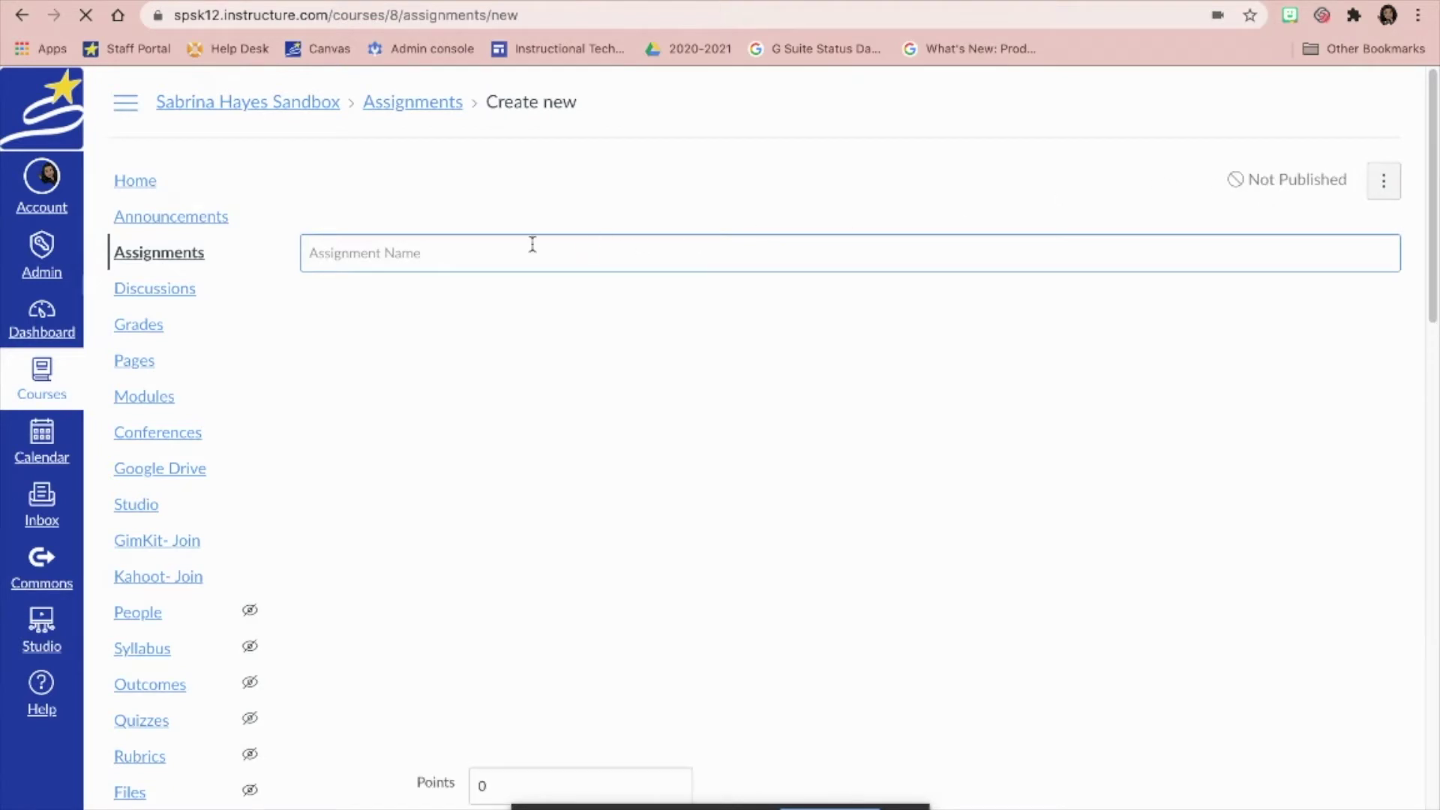
pyautogui.click(476, 251)
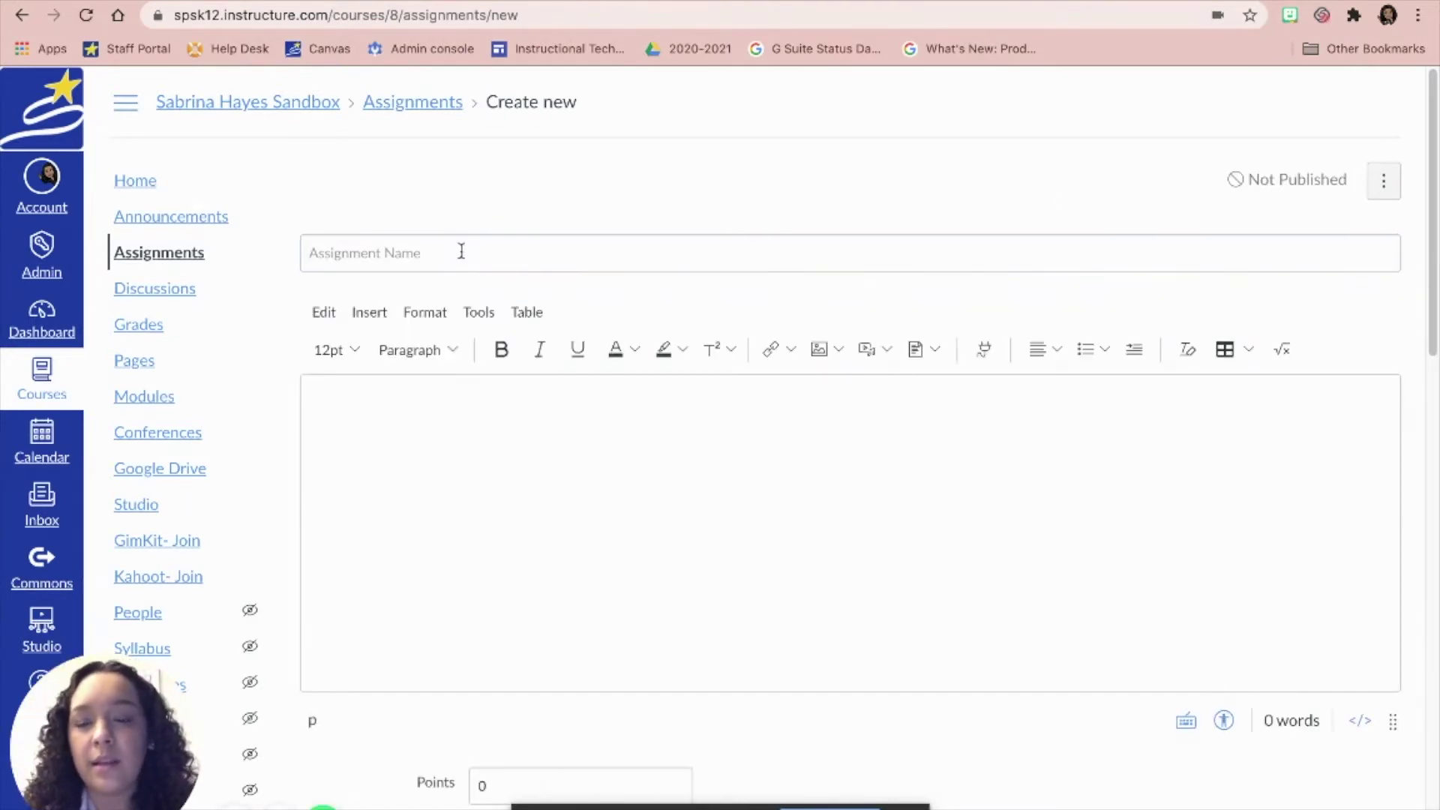
pyautogui.click(461, 252)
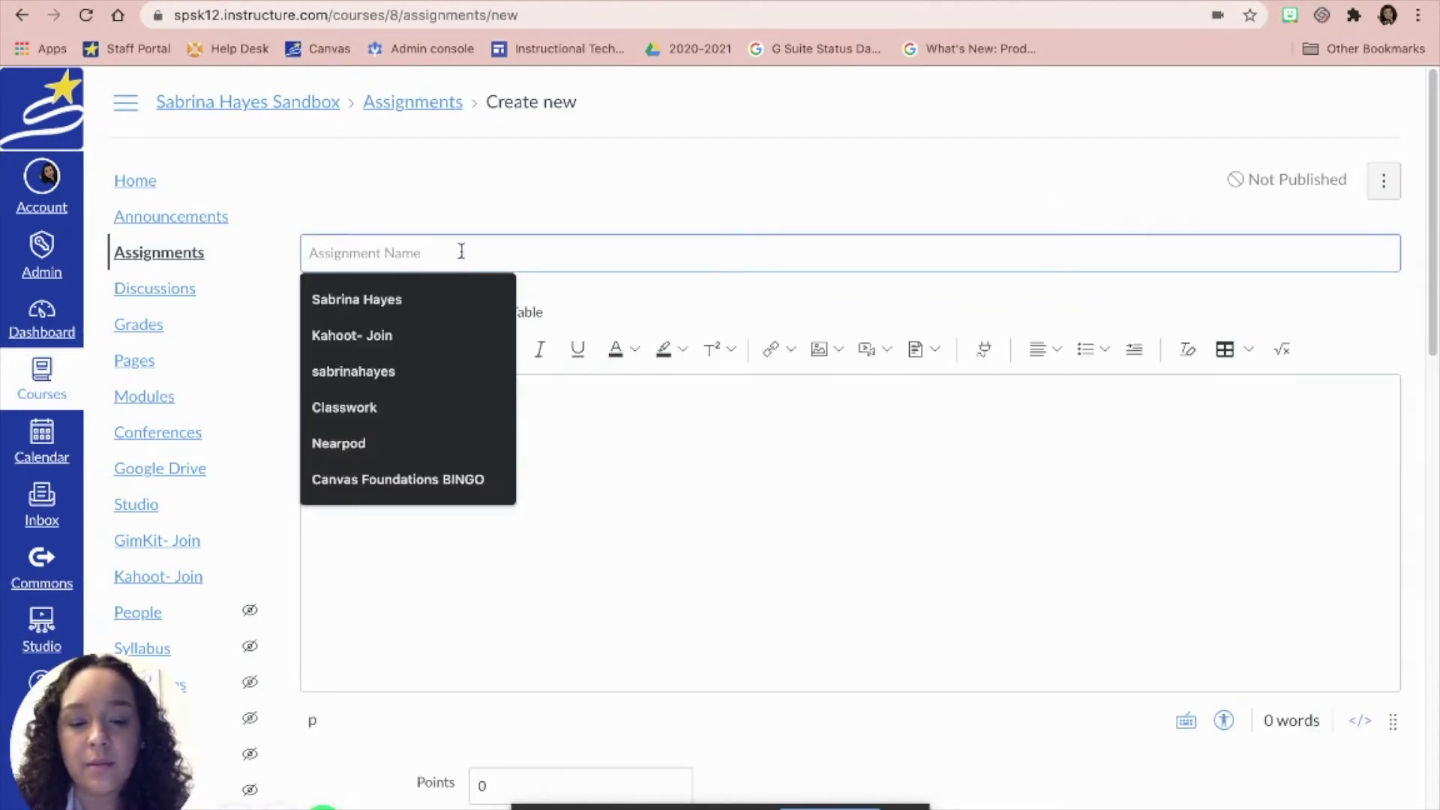
pyautogui.write('Practice Map Assignment')
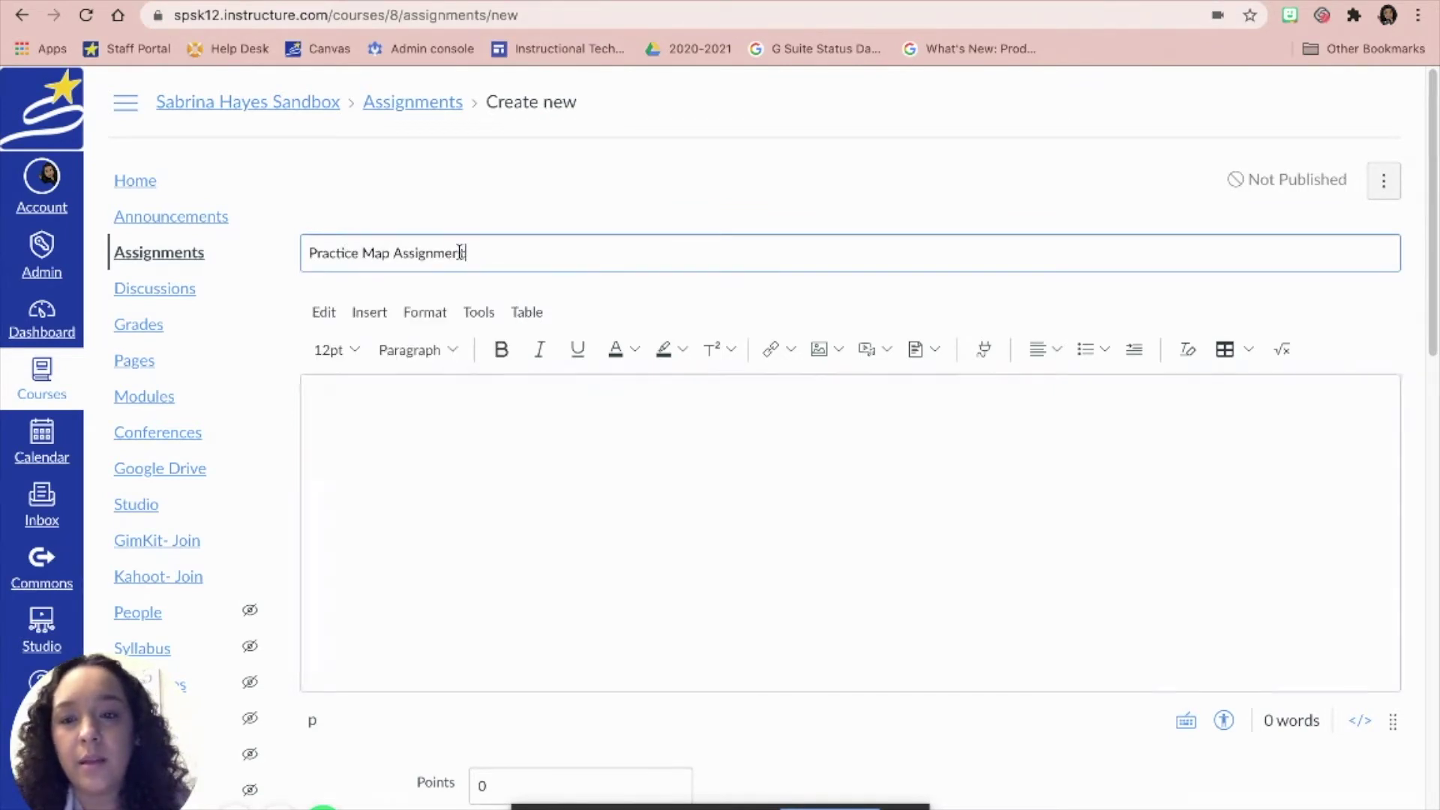
pyautogui.click(372, 478)
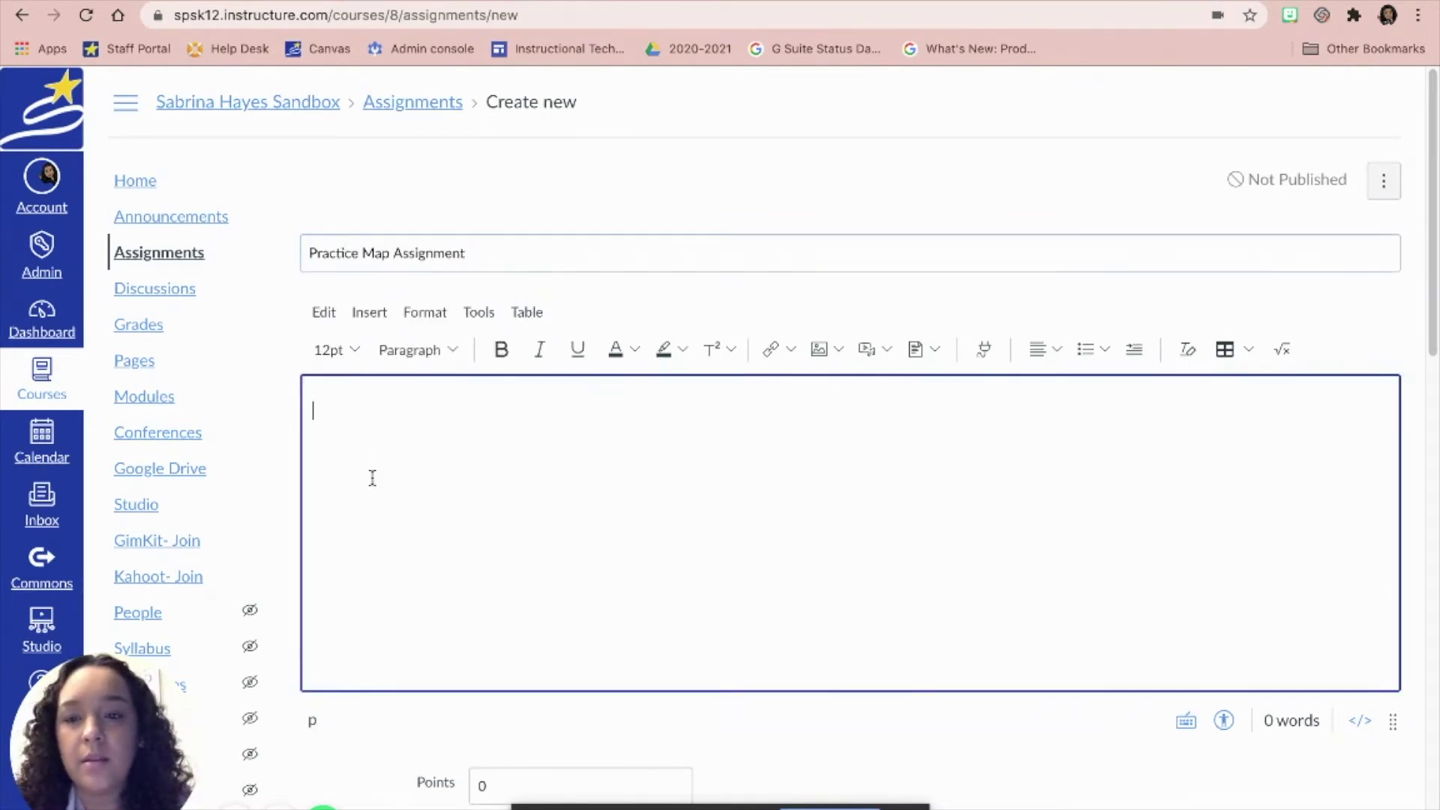
pyautogui.write('Description')
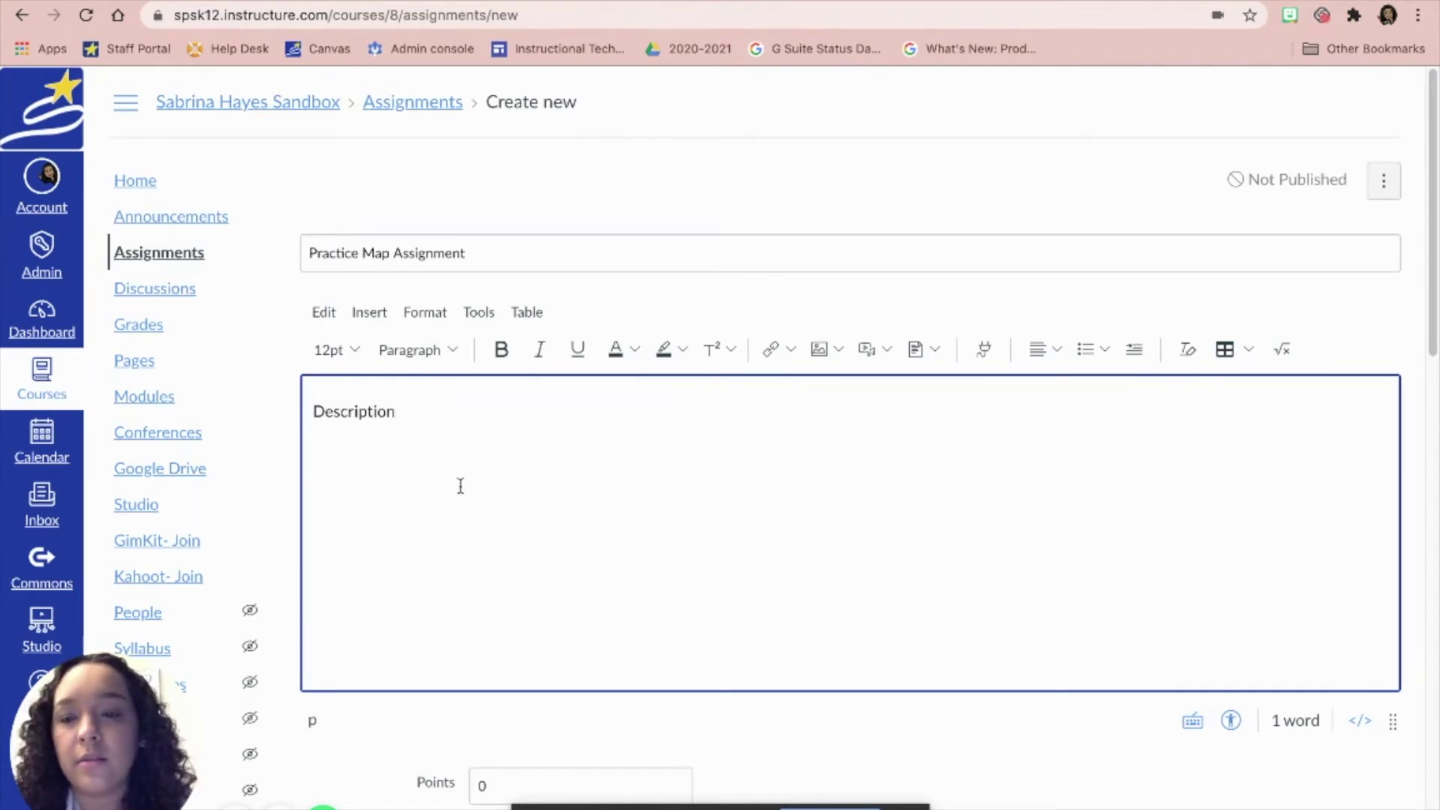
# Set the assignment to 100 points in the Classwork group, with grades displayed as Points.
pyautogui.scroll(-5, 459, 480)
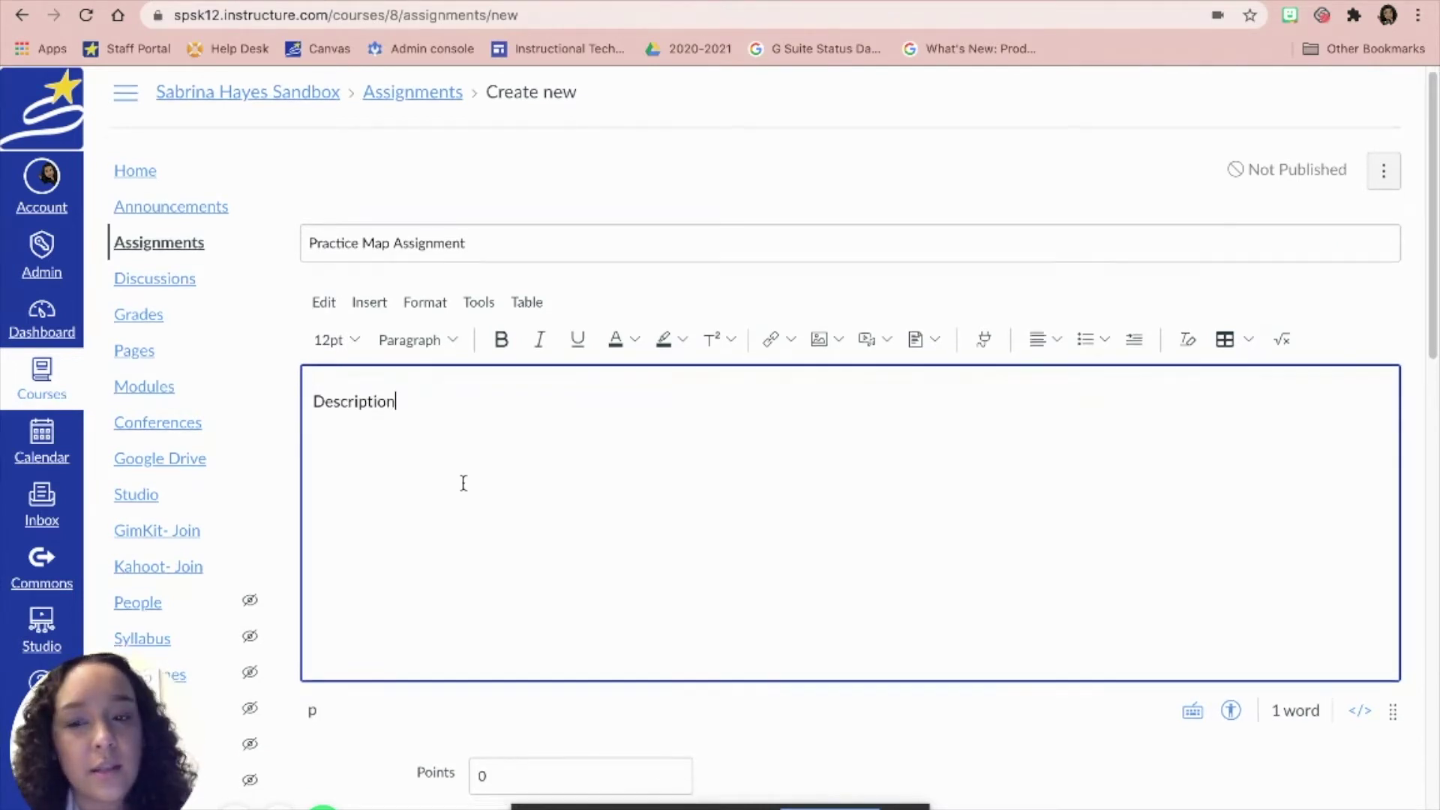
pyautogui.scroll(-1, 460, 466)
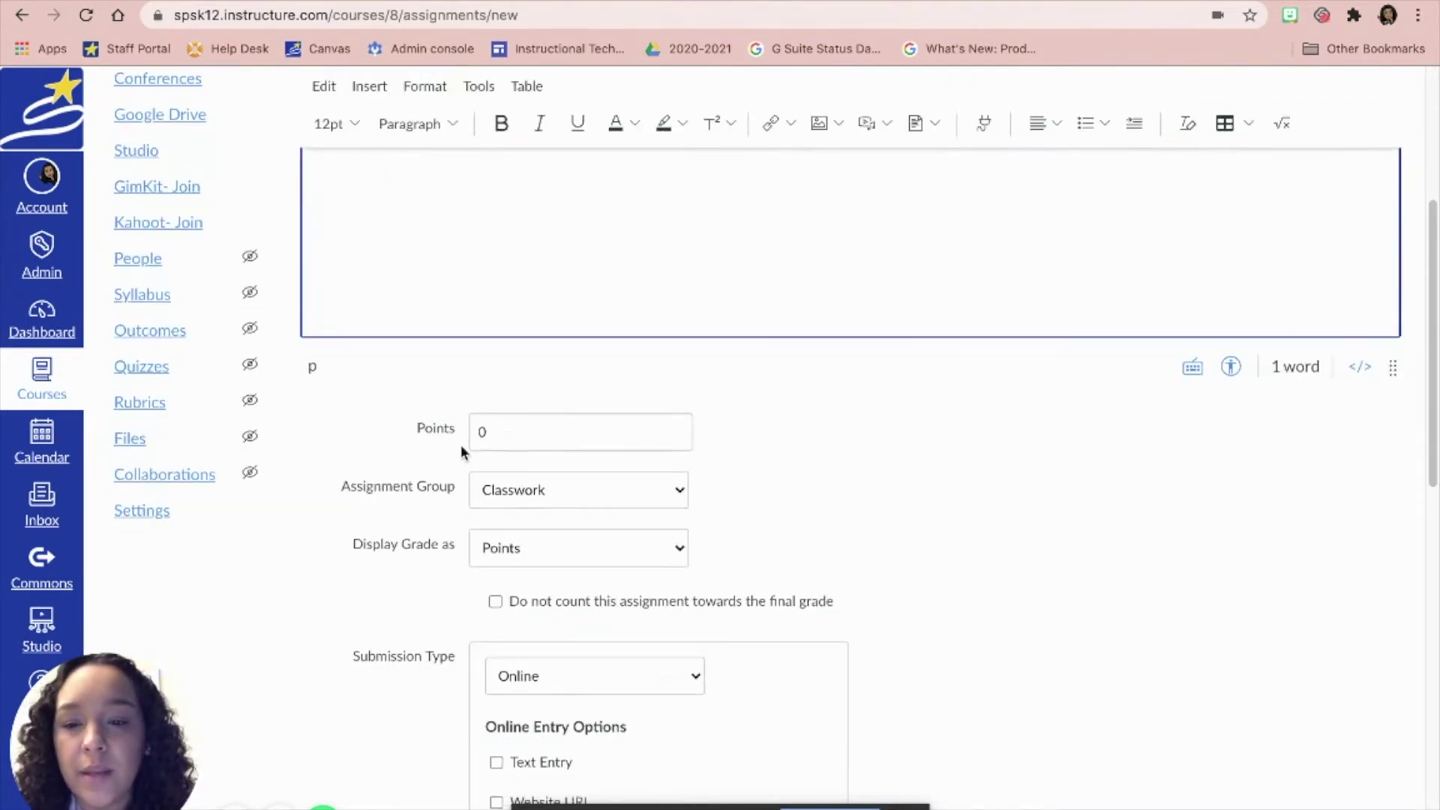
pyautogui.click(516, 430)
pyautogui.write('100')
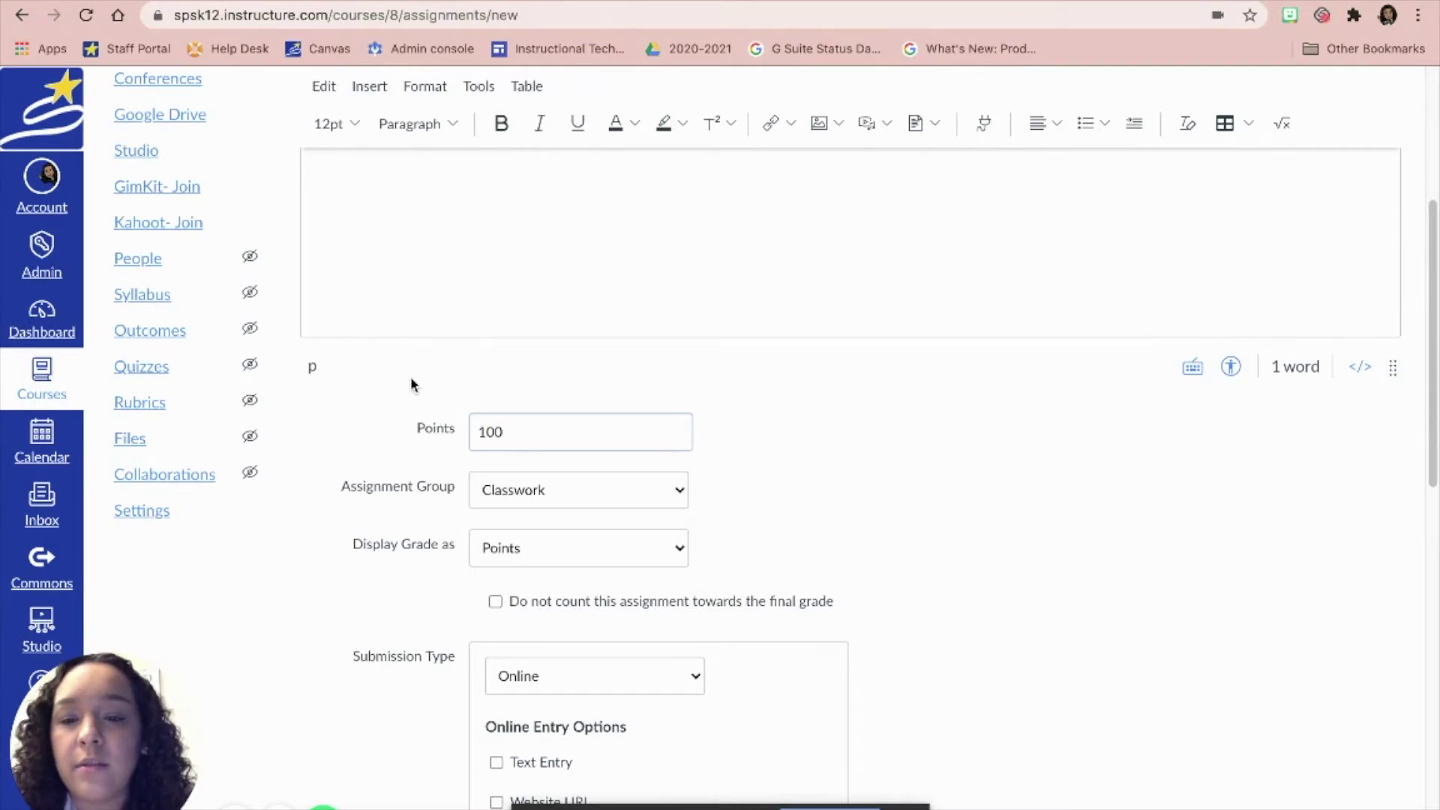
pyautogui.scroll(-2, 420, 390)
pyautogui.click(486, 353)
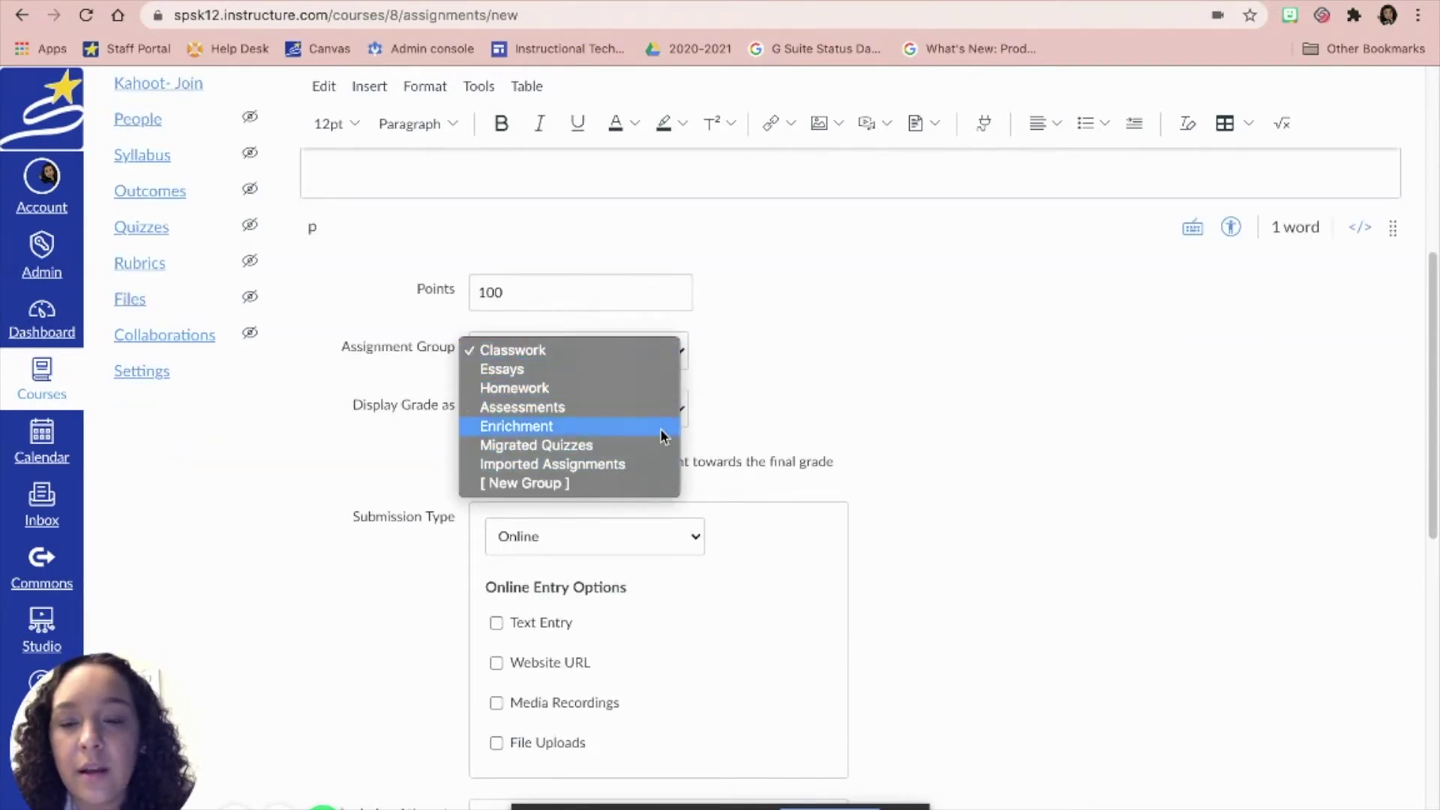
pyautogui.click(444, 360)
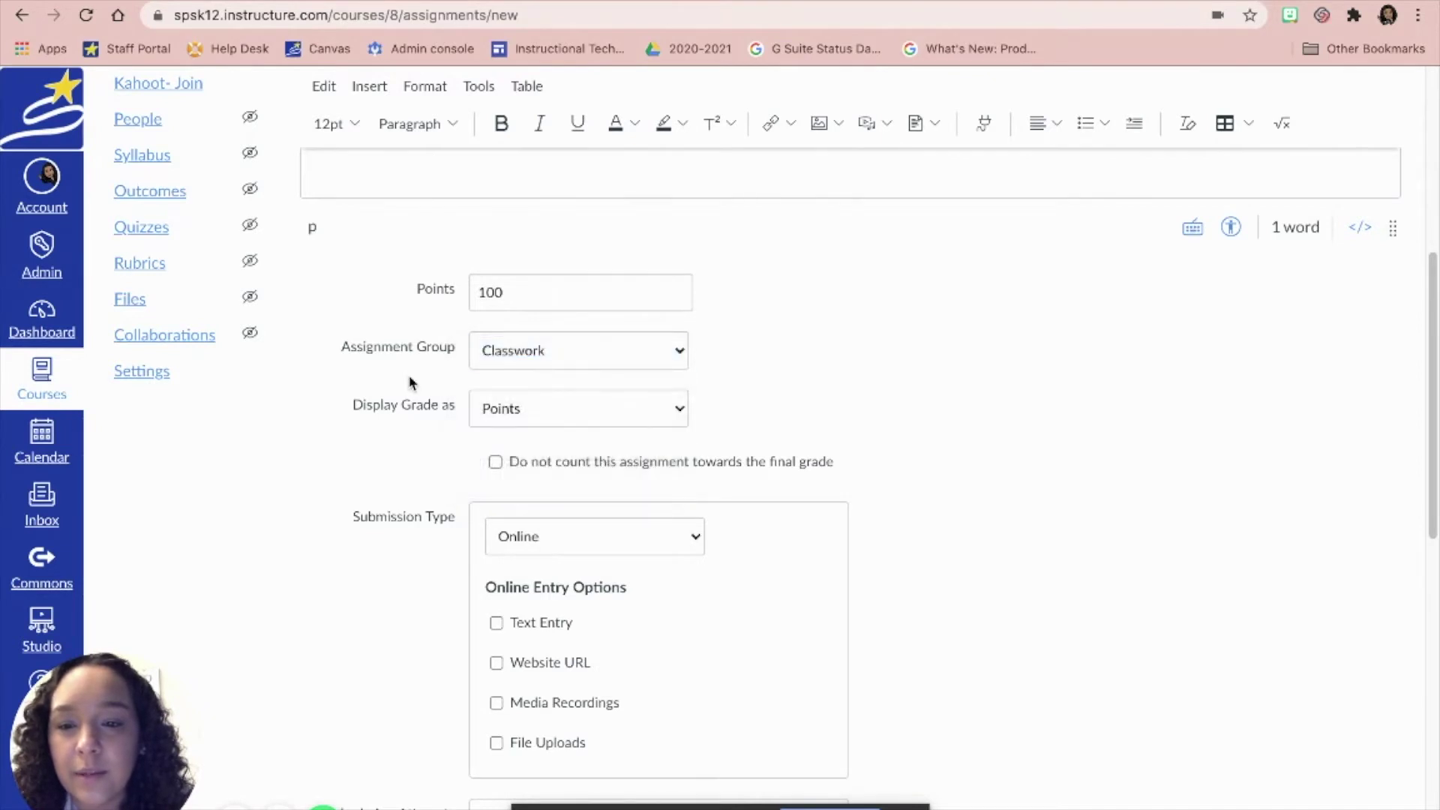
pyautogui.scroll(-3, 439, 362)
pyautogui.click(536, 300)
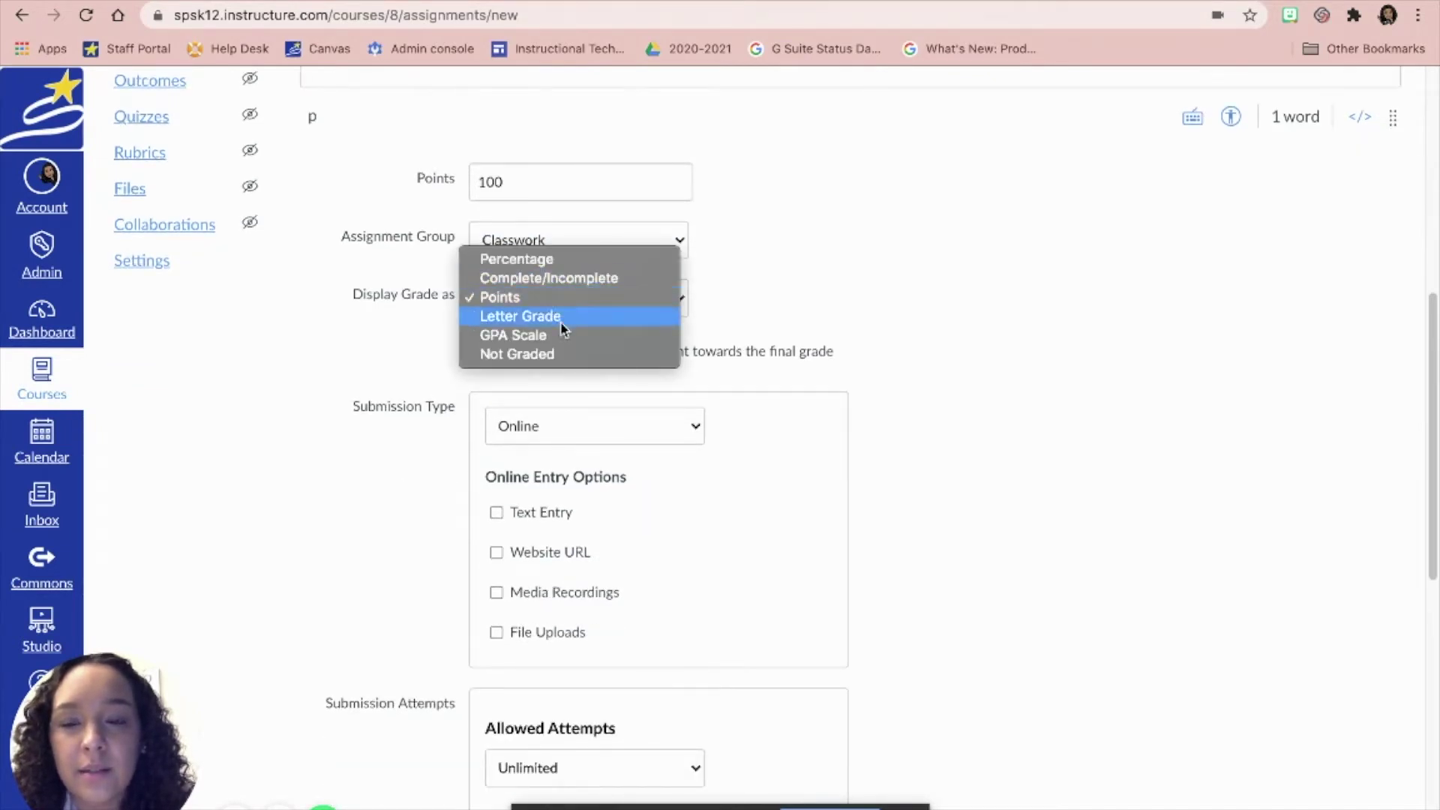
pyautogui.click(411, 347)
pyautogui.scroll(-3, 457, 335)
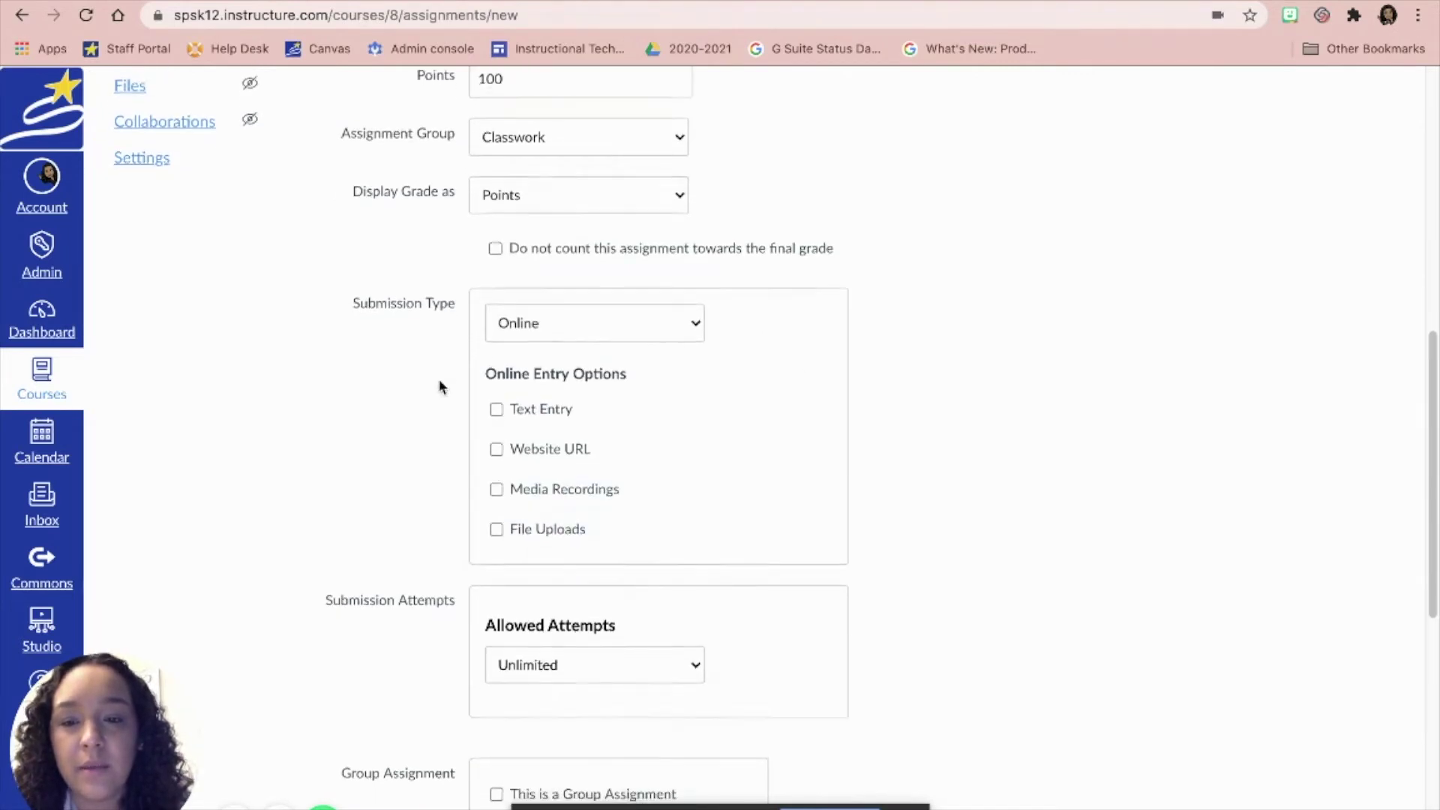
pyautogui.scroll(-1, 489, 280)
# Set submission type to External Tool and pick Google Assignments (LTI 1.3) from the tool list.
pyautogui.click(505, 285)
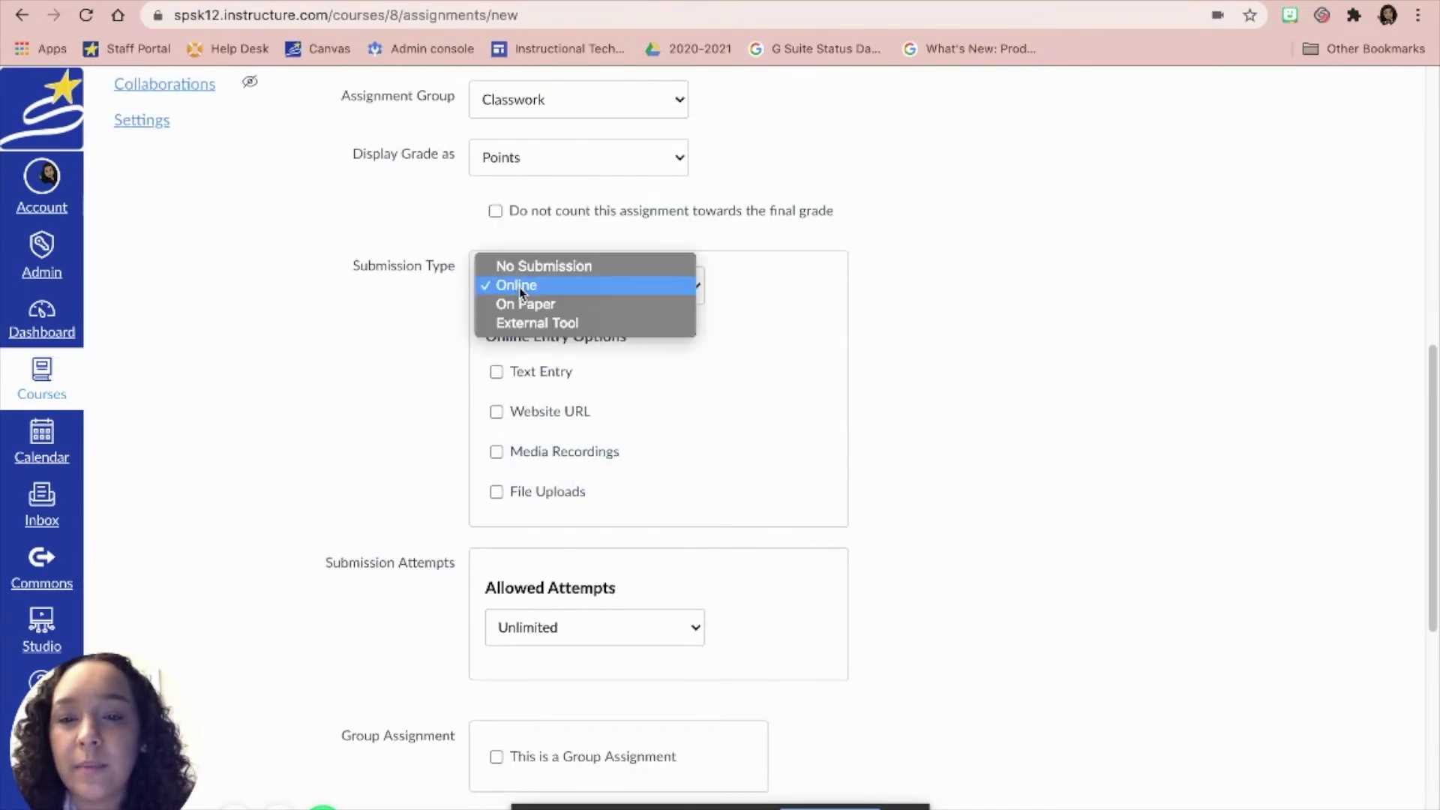
pyautogui.click(546, 324)
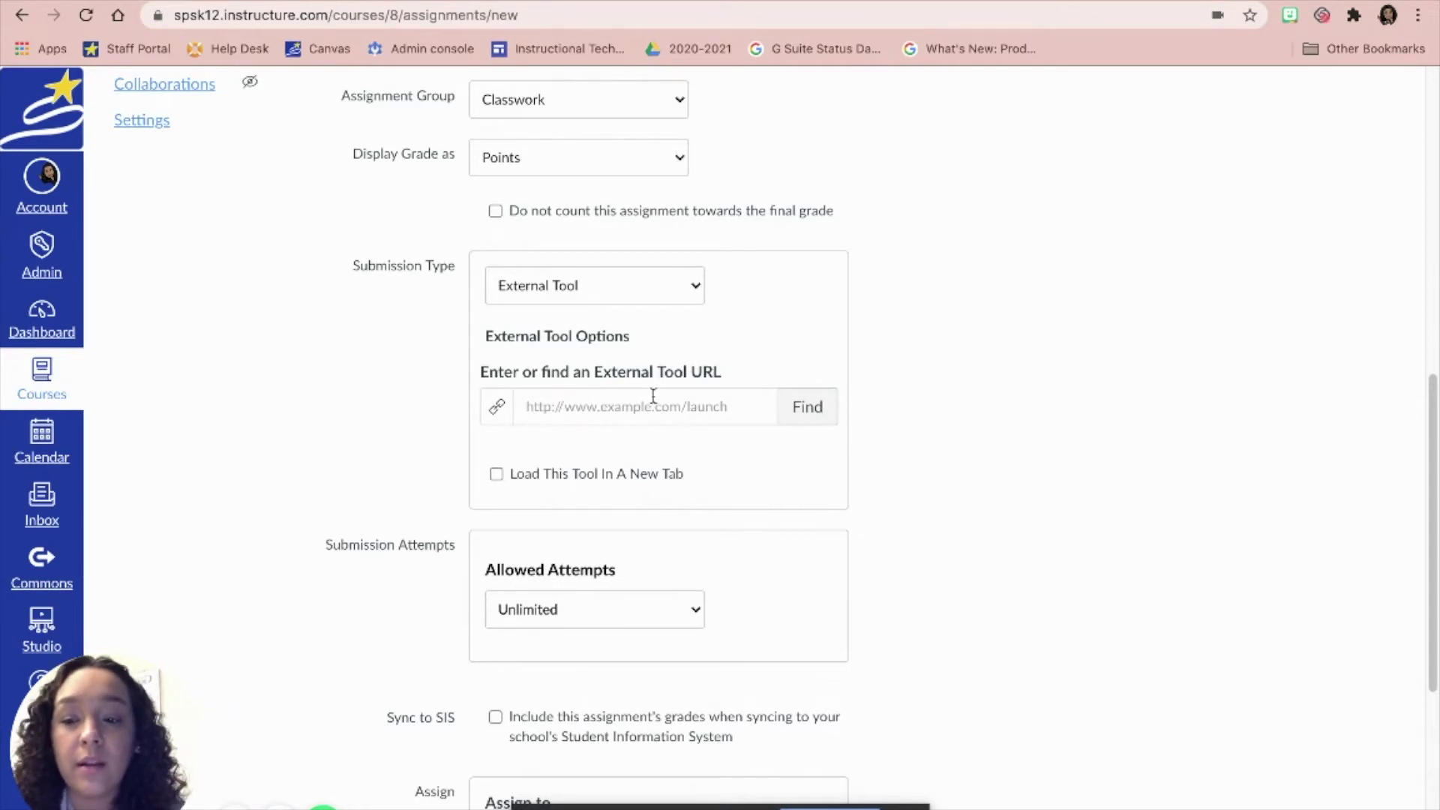
pyautogui.click(804, 414)
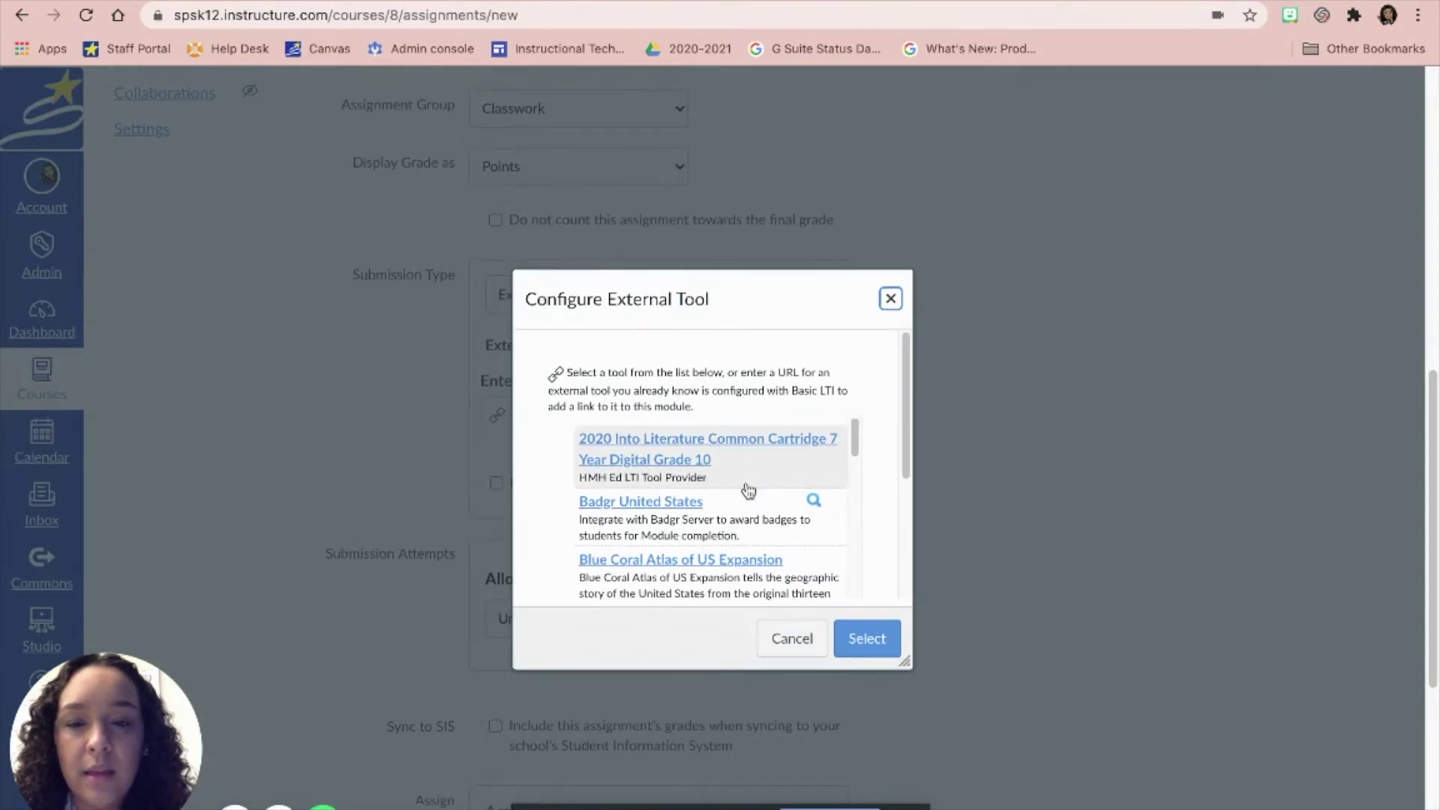
pyautogui.scroll(-3, 750, 487)
pyautogui.scroll(-4, 750, 499)
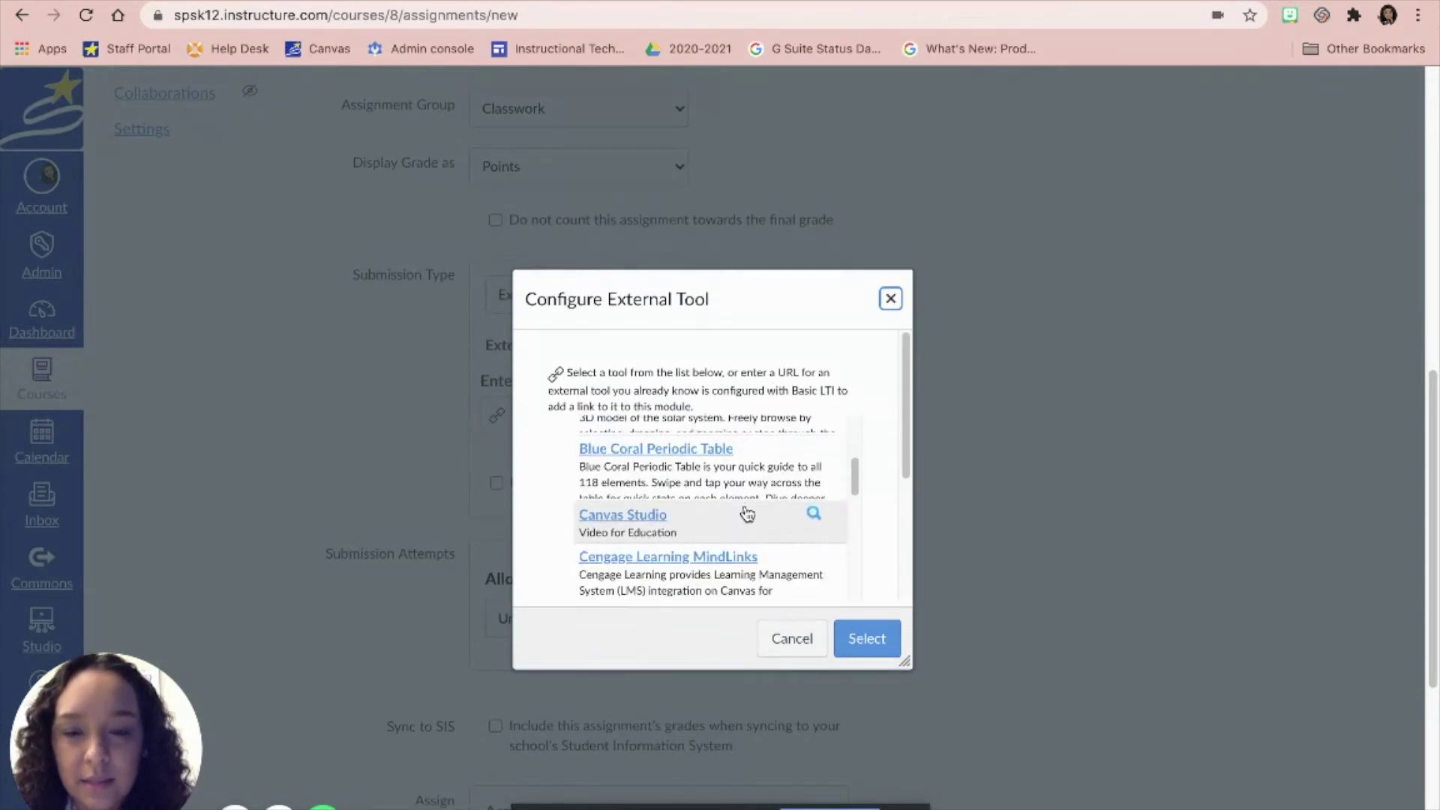
pyautogui.scroll(-4, 749, 516)
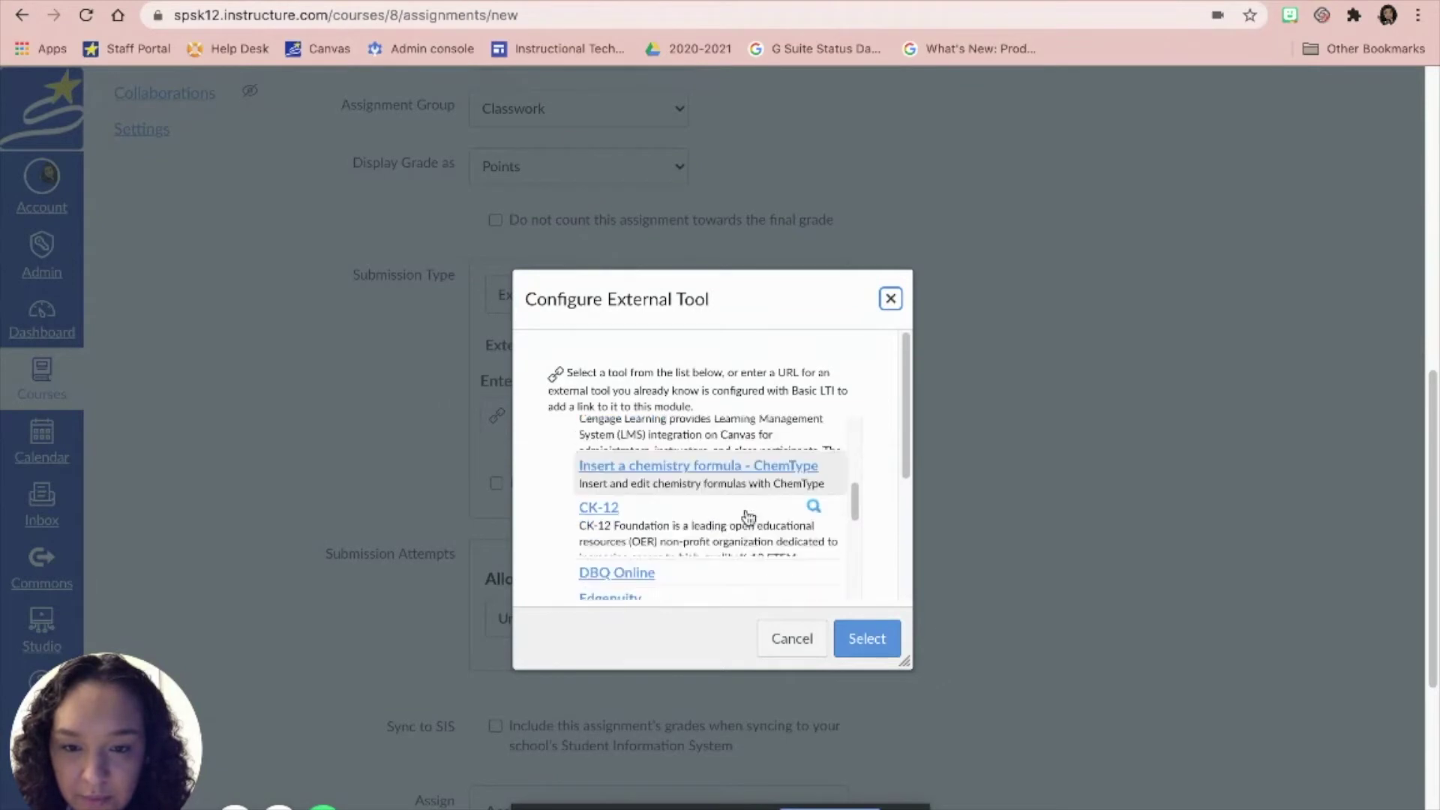
pyautogui.scroll(-5, 749, 514)
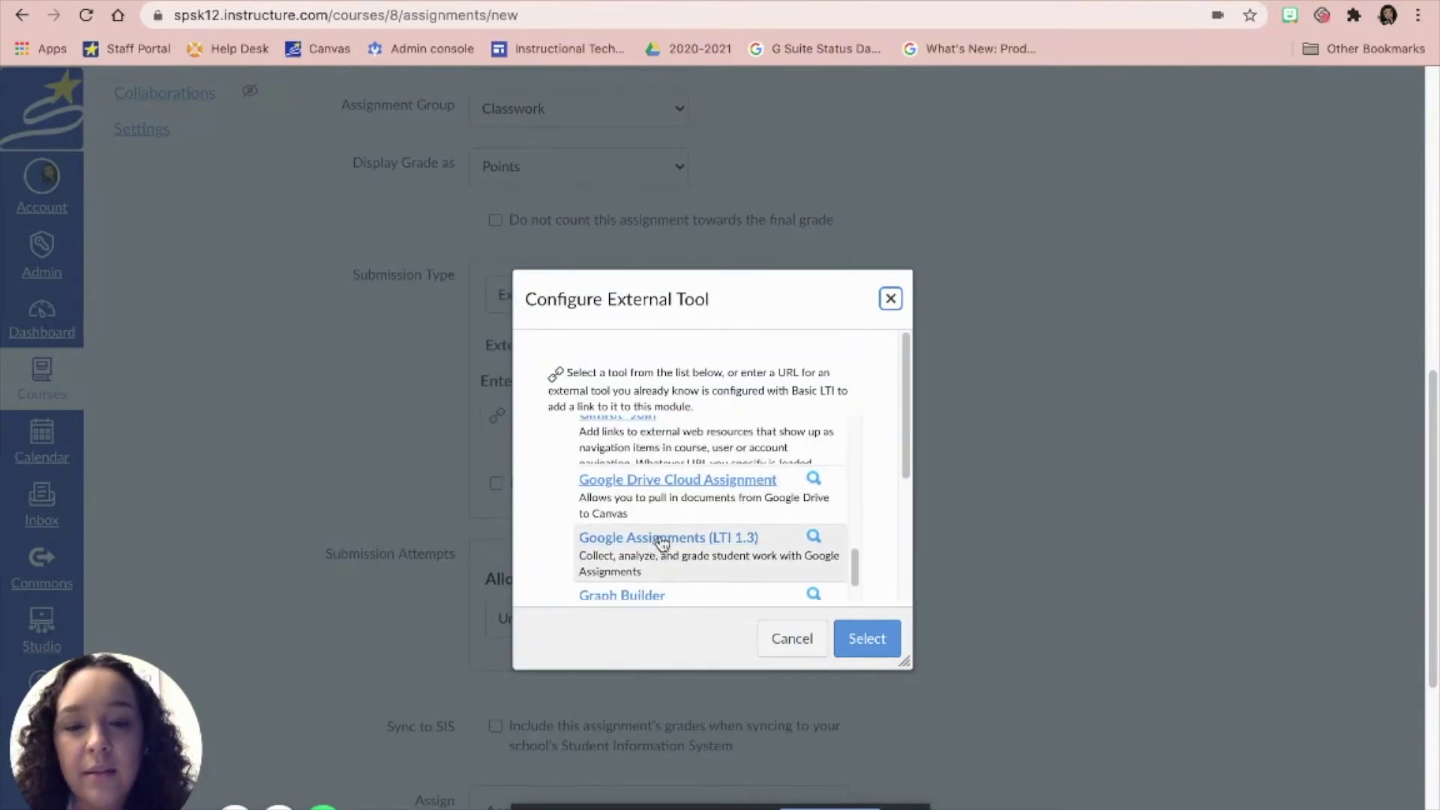
pyautogui.click(672, 542)
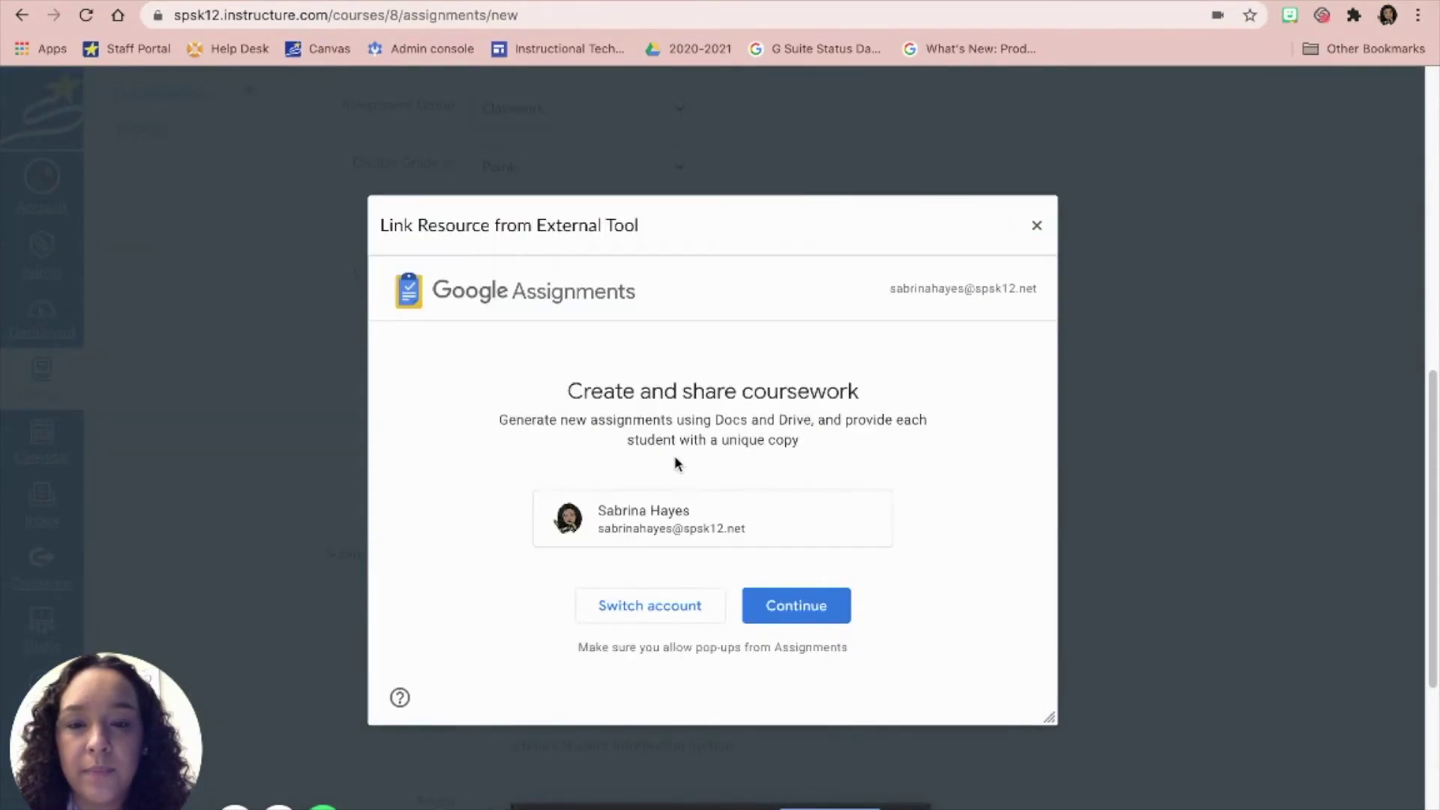
# Attach the US Regions Map drawing from My Drive and create the Google assignment.
pyautogui.click(757, 607)
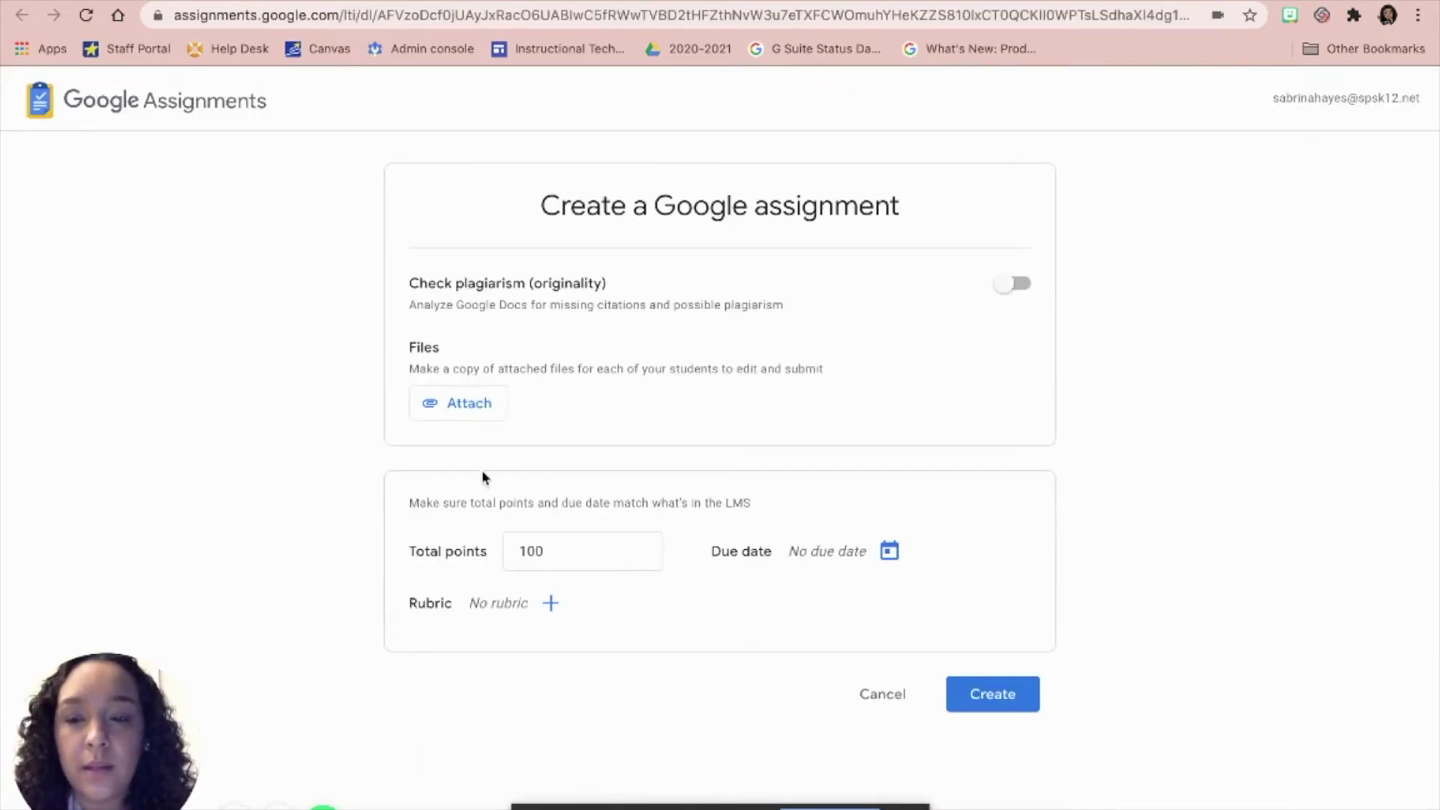
pyautogui.click(488, 414)
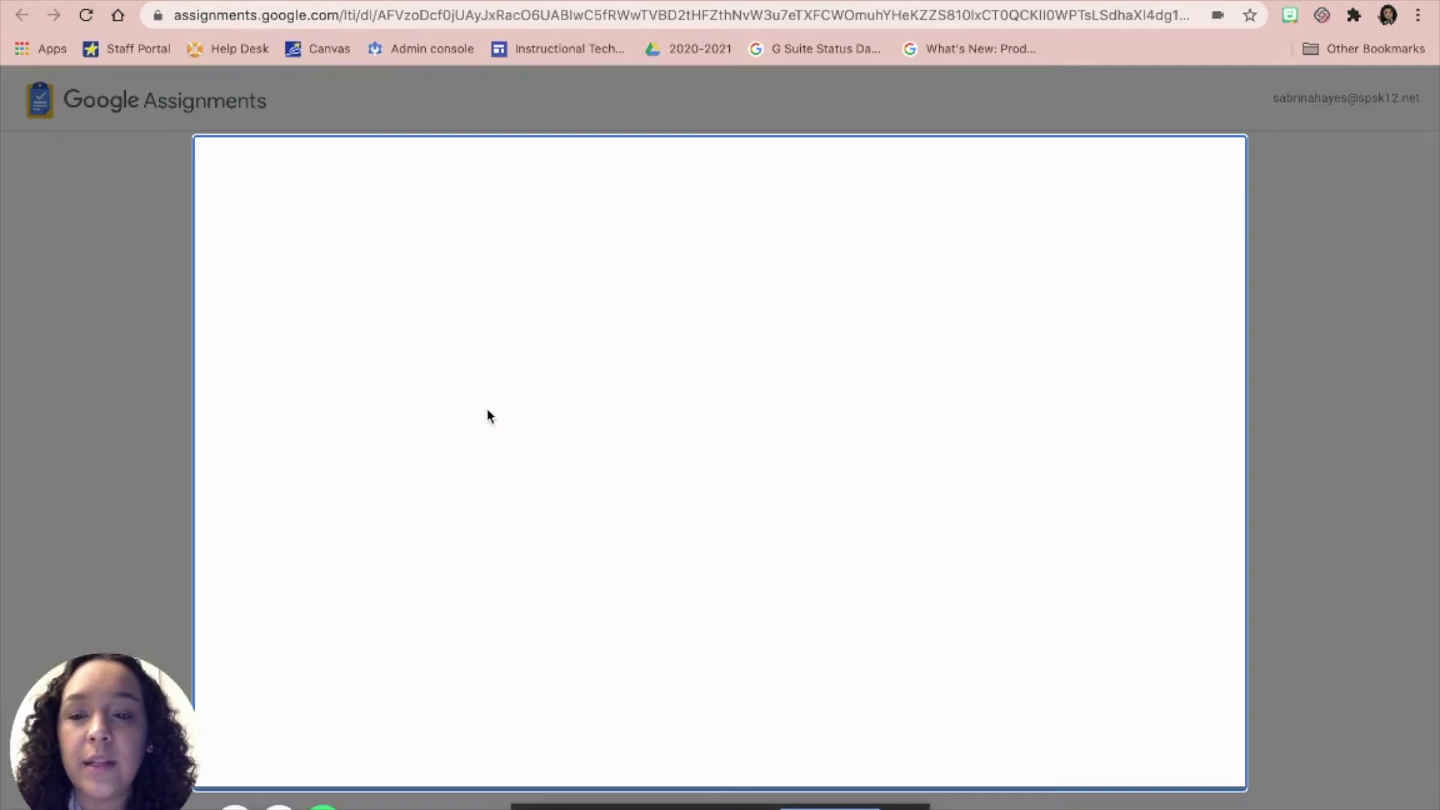
pyautogui.click(352, 214)
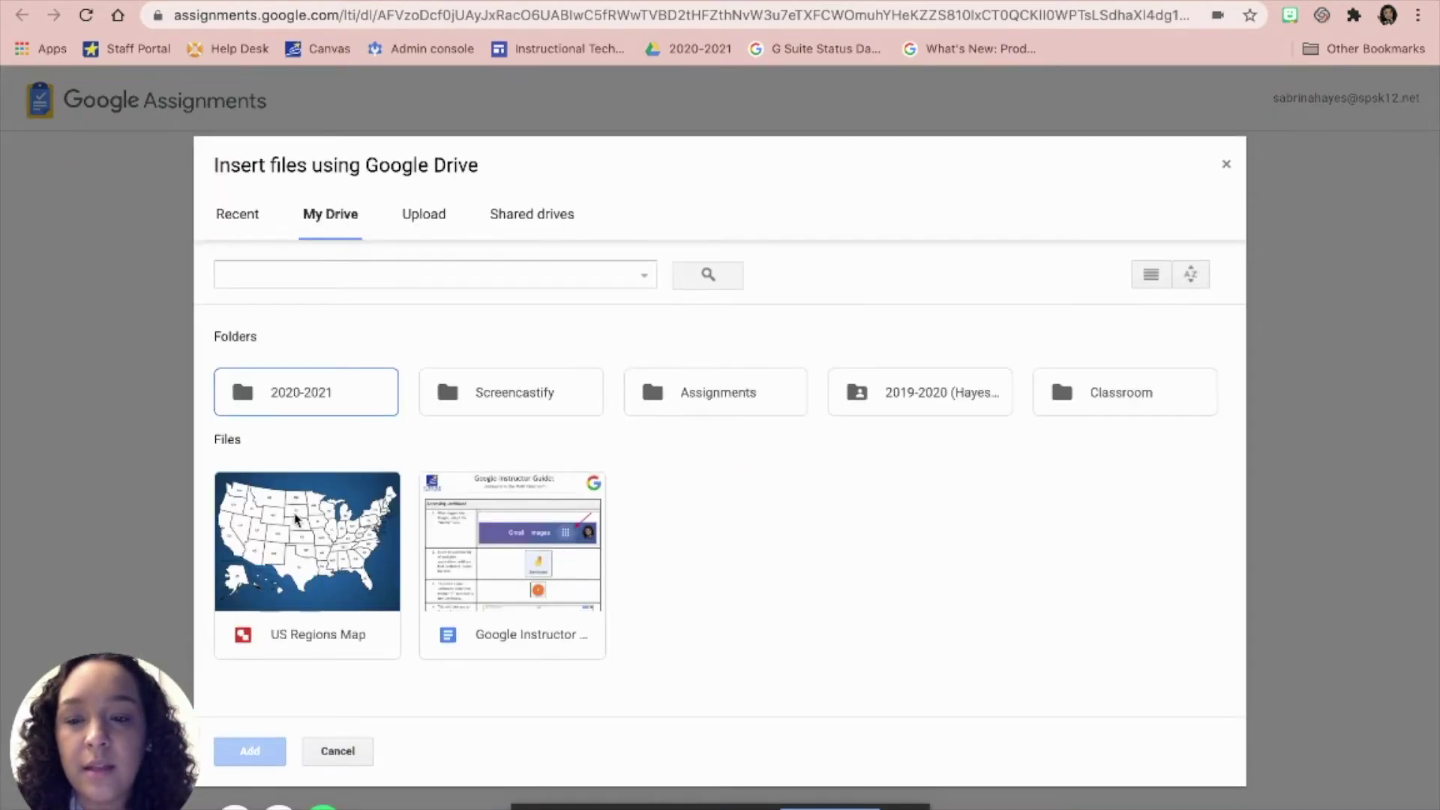
pyautogui.click(314, 552)
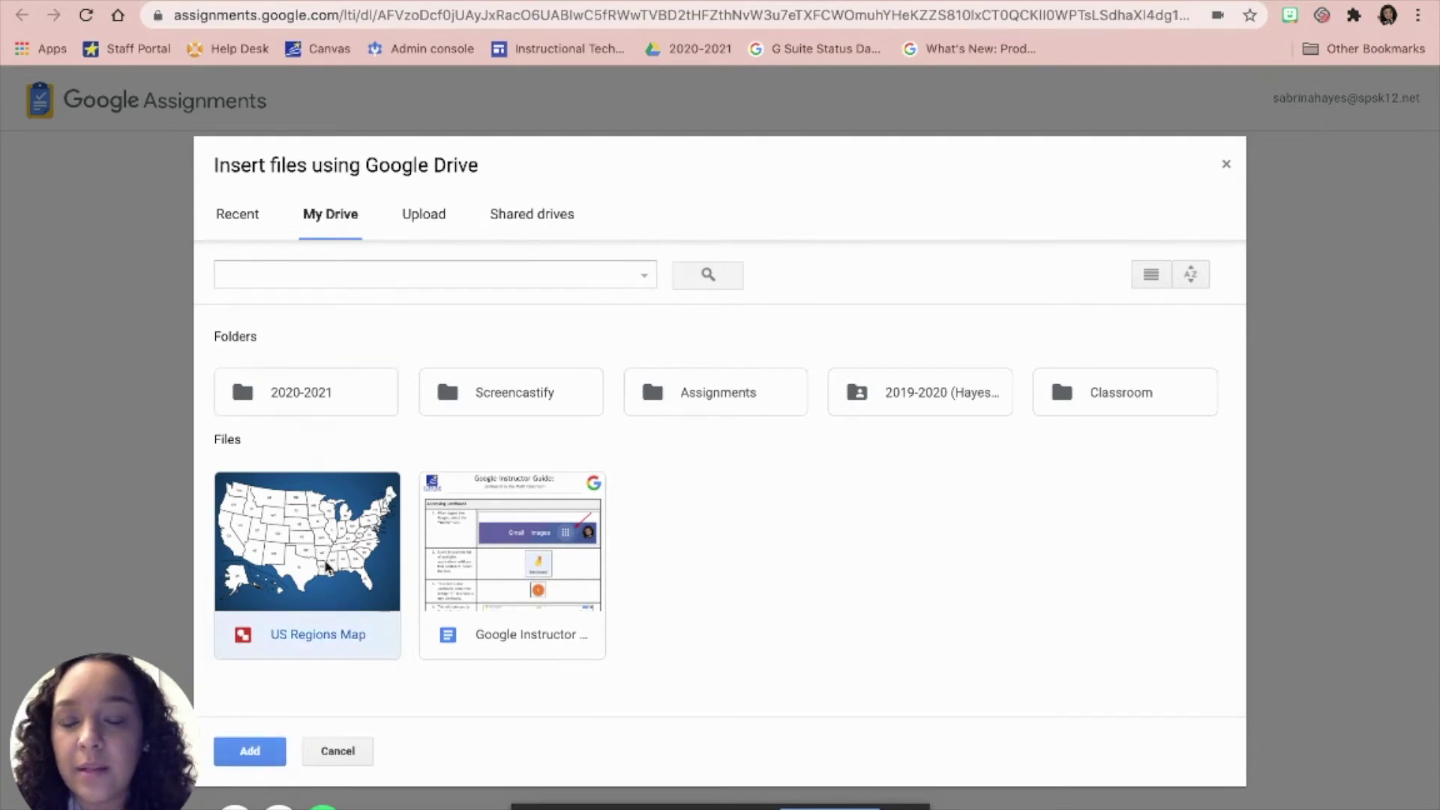
pyautogui.click(270, 753)
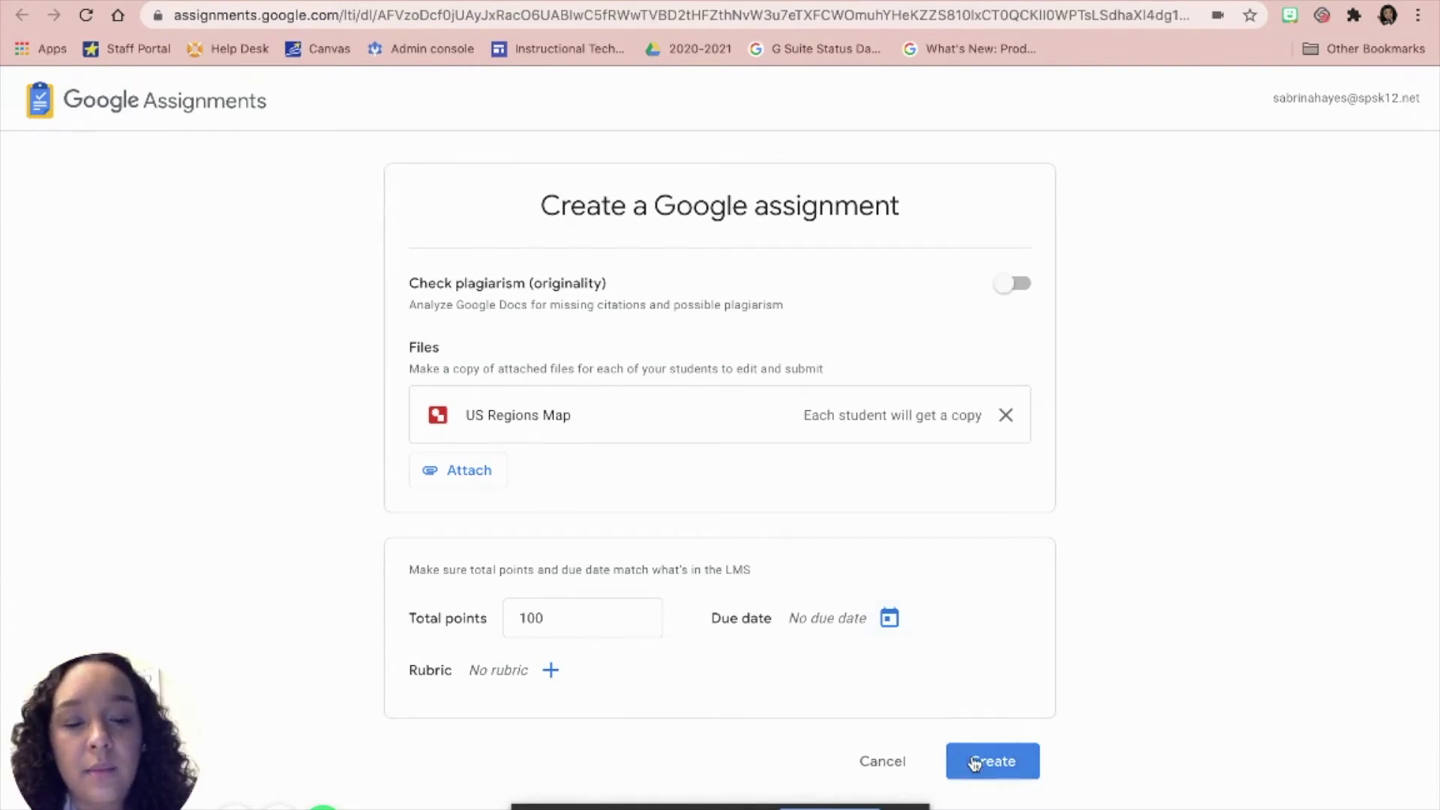
pyautogui.click(1011, 766)
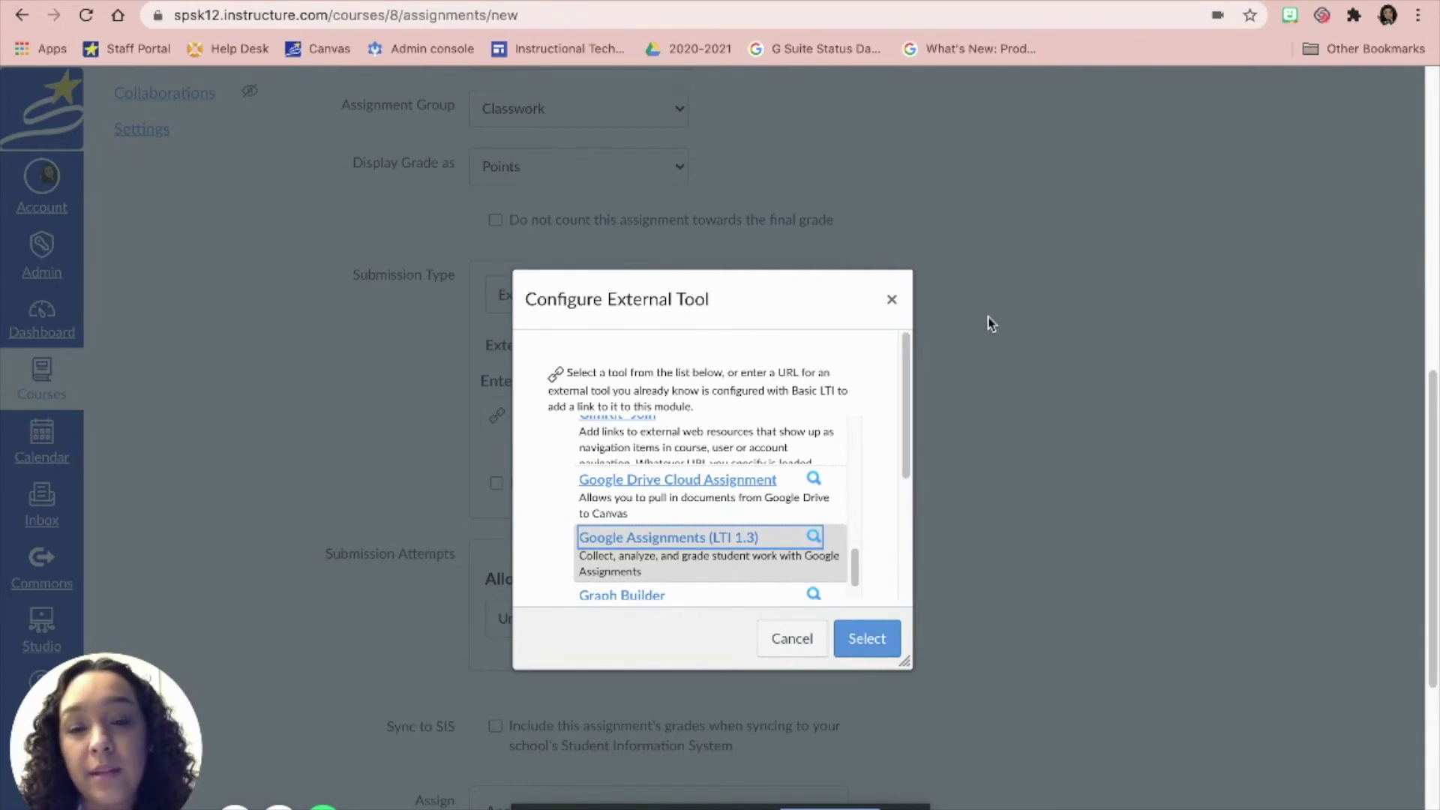
# Confirm Google Assignments (LTI 1.3) as the tool and turn on Load This Tool In A New Tab.
pyautogui.click(856, 641)
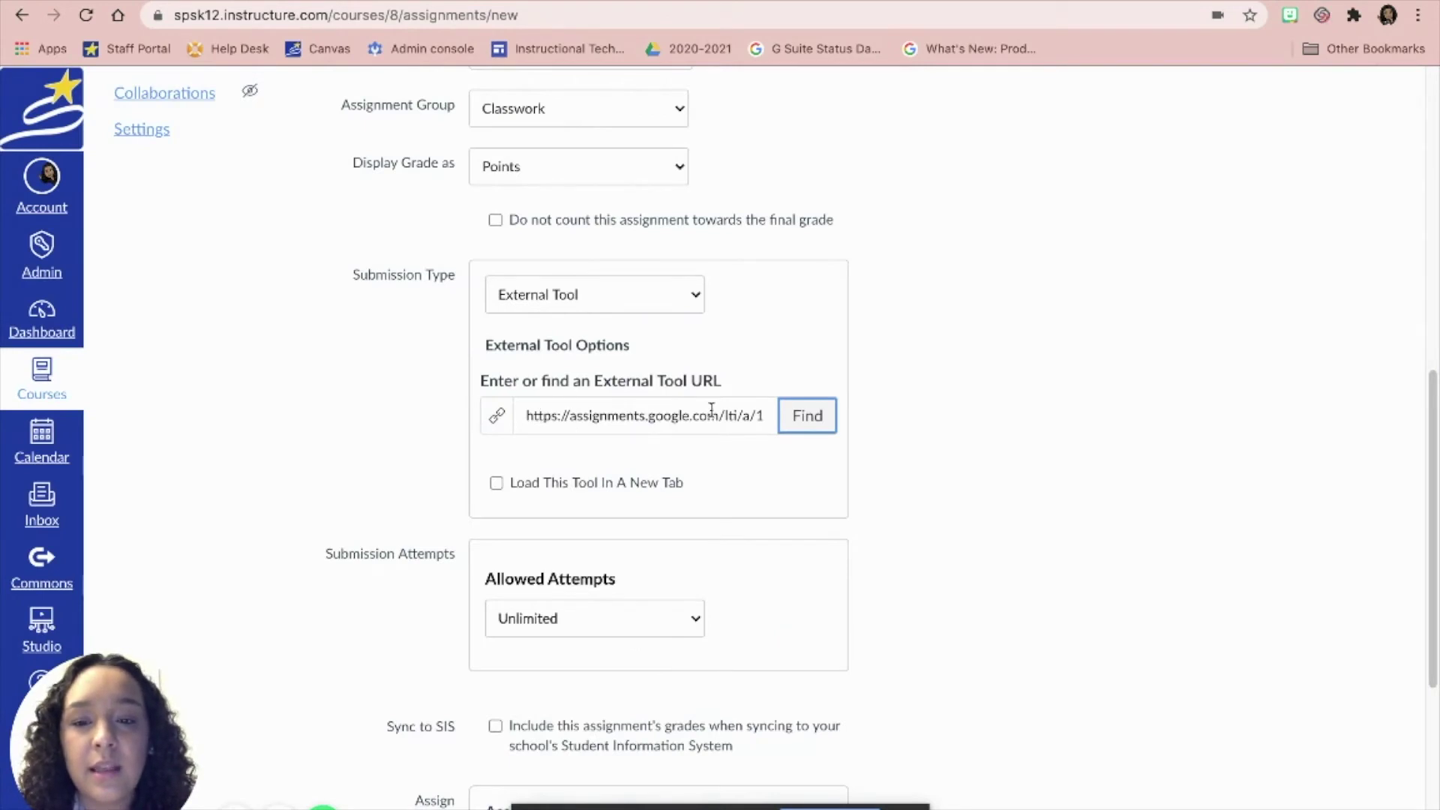
pyautogui.click(930, 470)
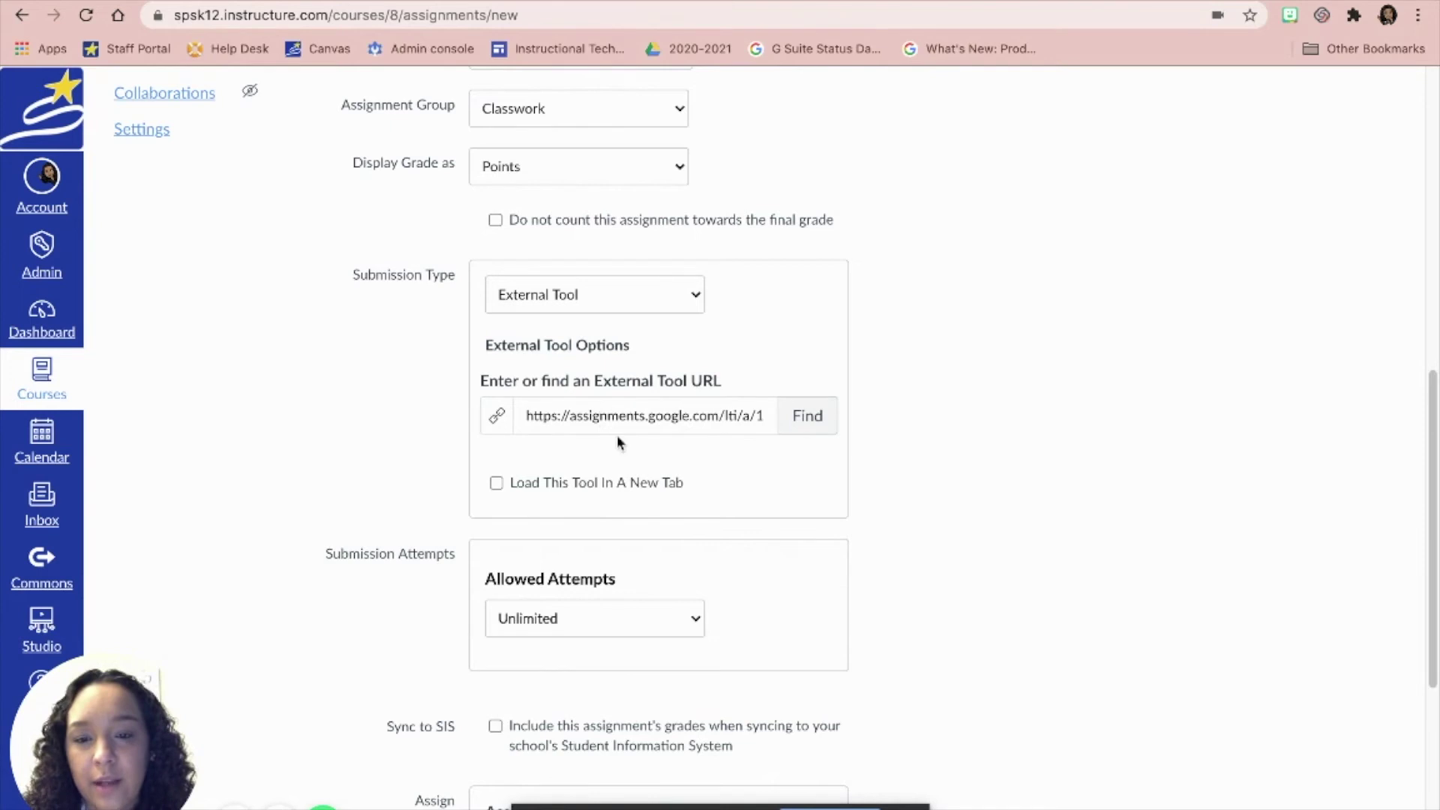
pyautogui.scroll(-1, 617, 437)
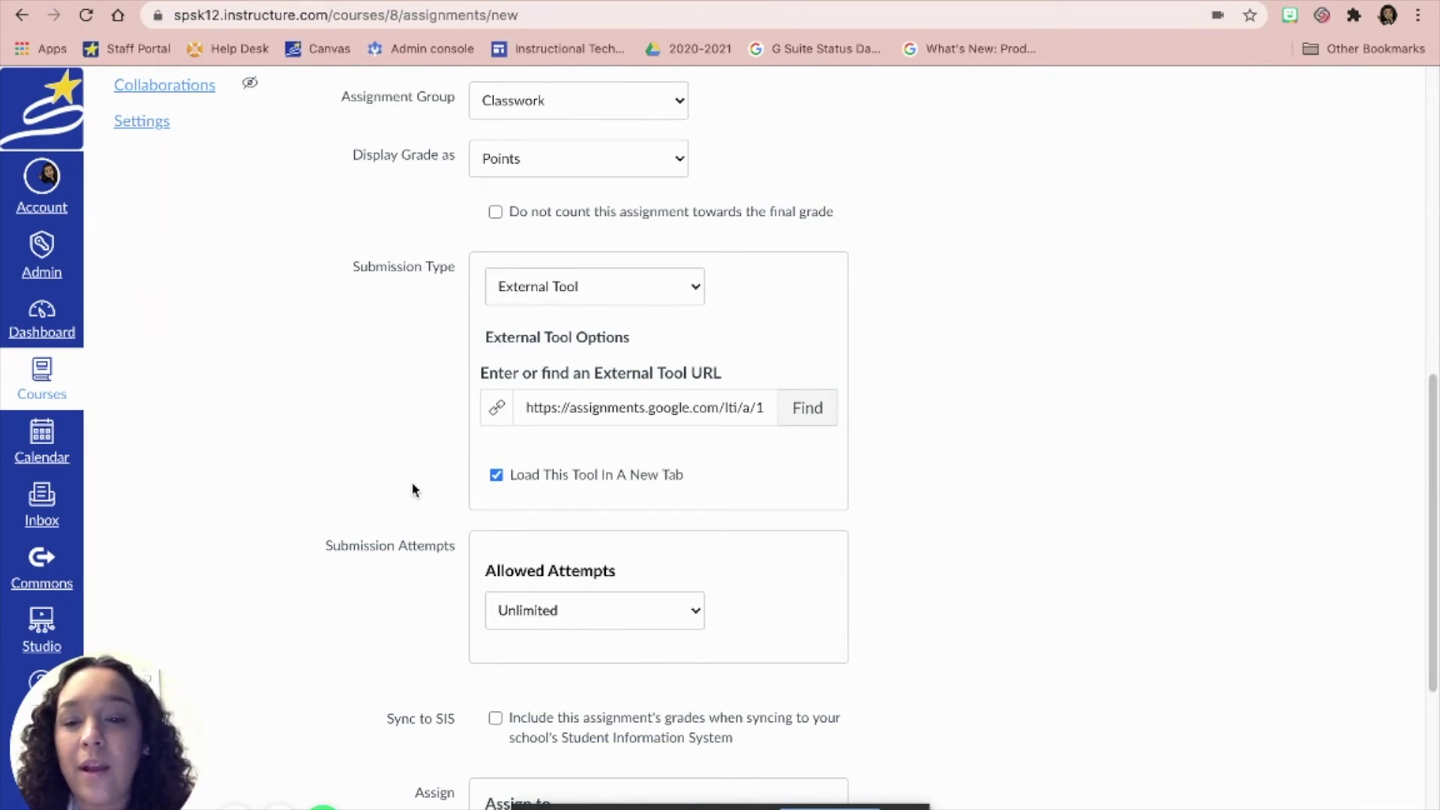
# Keep unlimited allowed attempts and Assign to Everyone, then save and publish the assignment.
pyautogui.scroll(-3, 440, 456)
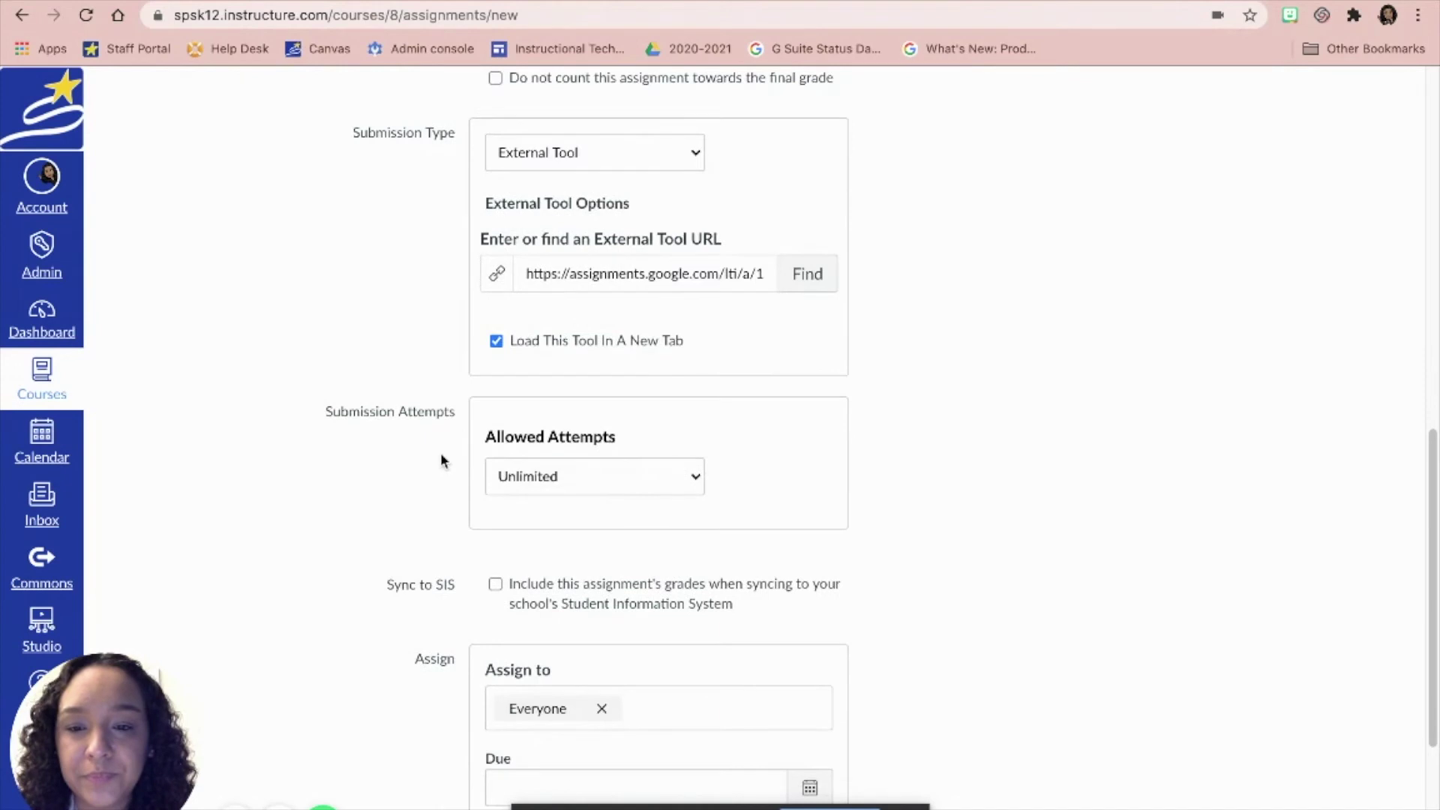
pyautogui.scroll(-2, 441, 459)
pyautogui.scroll(-1, 453, 326)
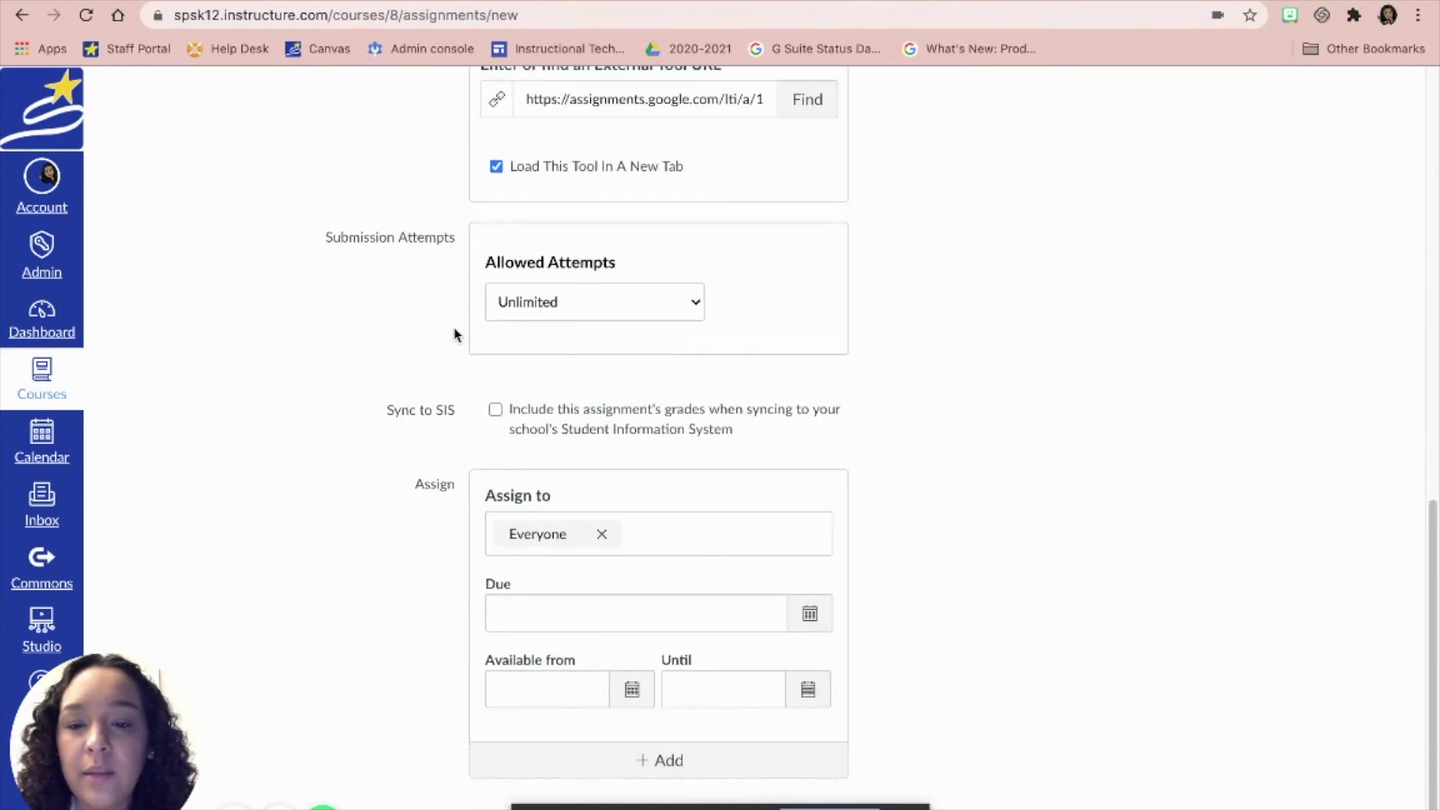
pyautogui.click(534, 300)
pyautogui.click(529, 299)
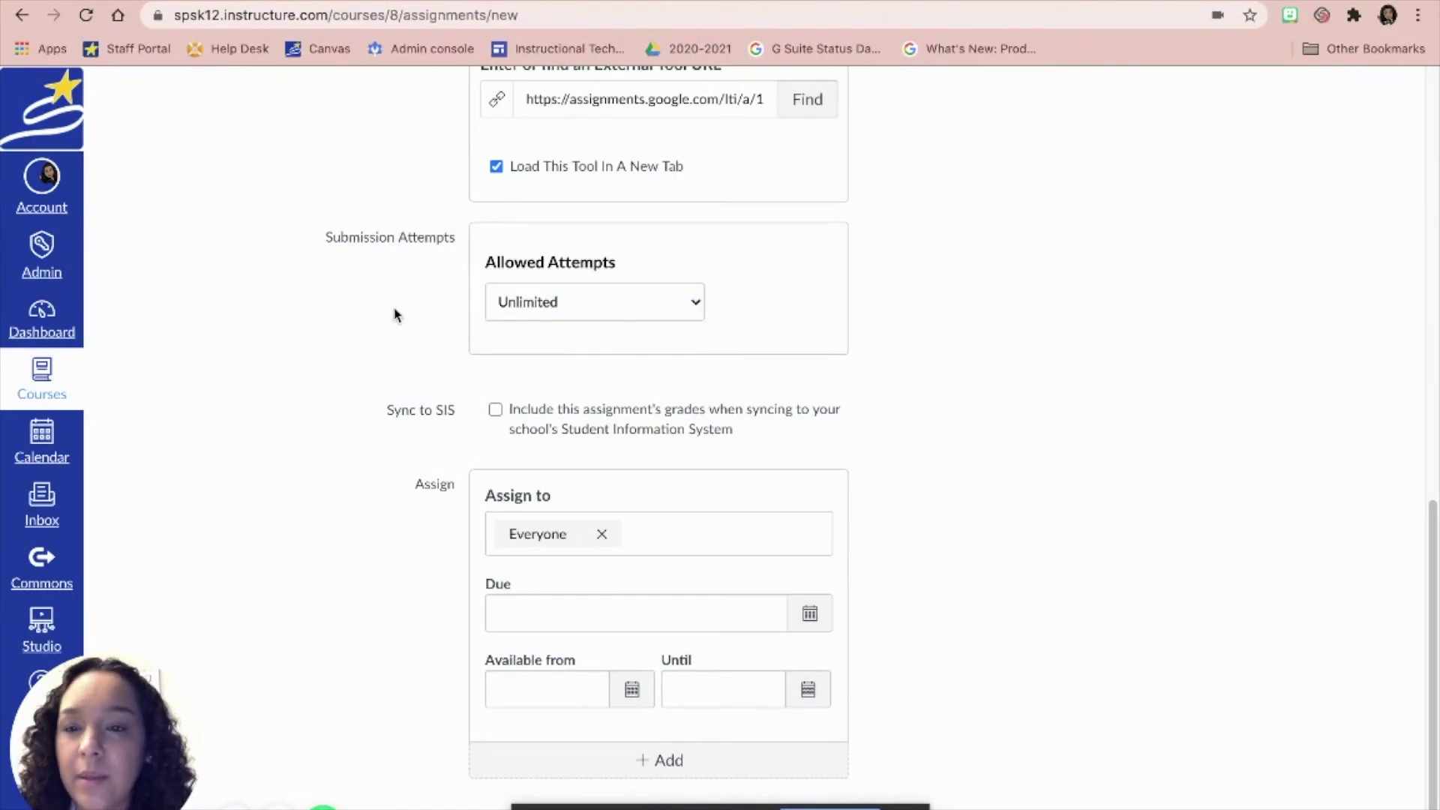
pyautogui.scroll(-2, 396, 313)
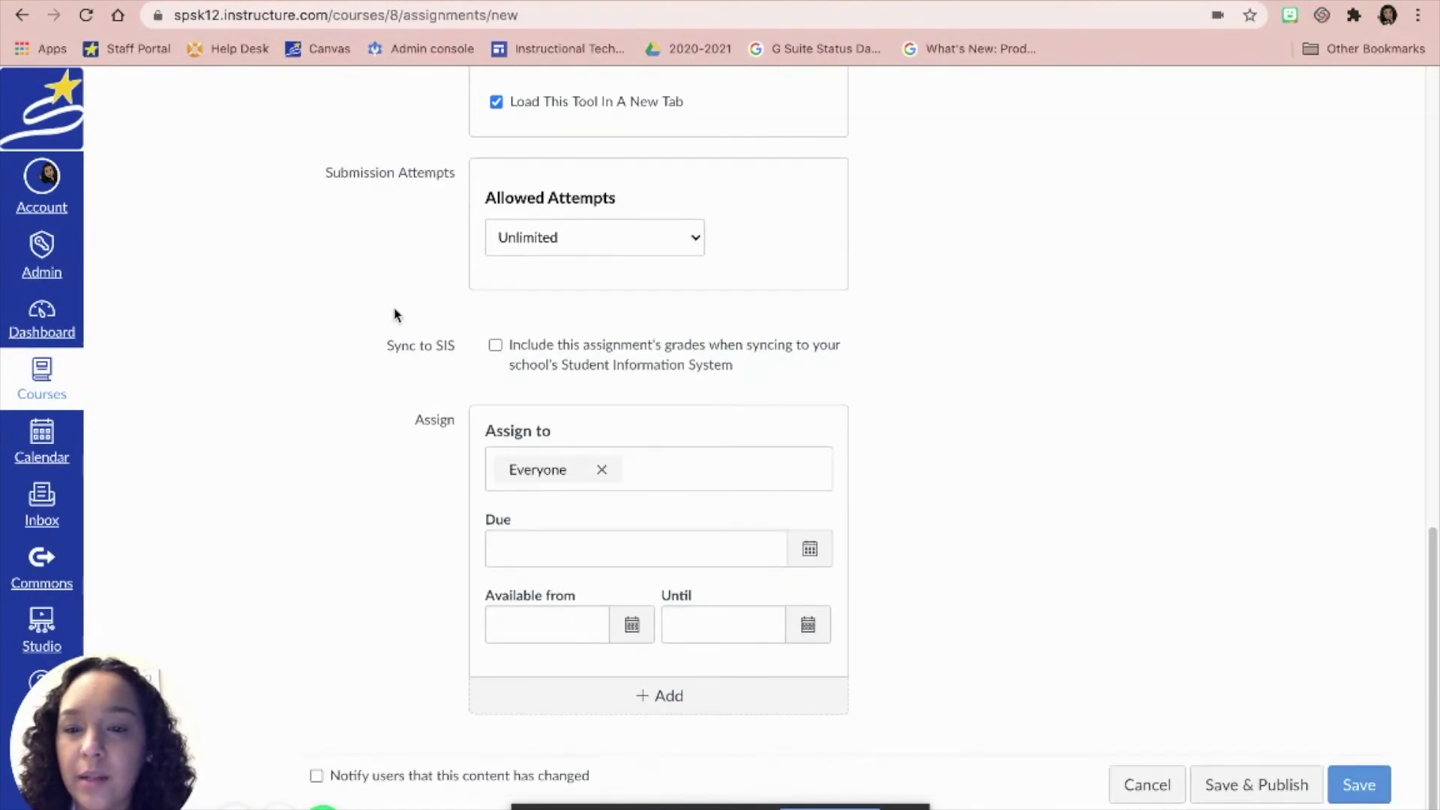
pyautogui.click(672, 455)
pyautogui.click(395, 503)
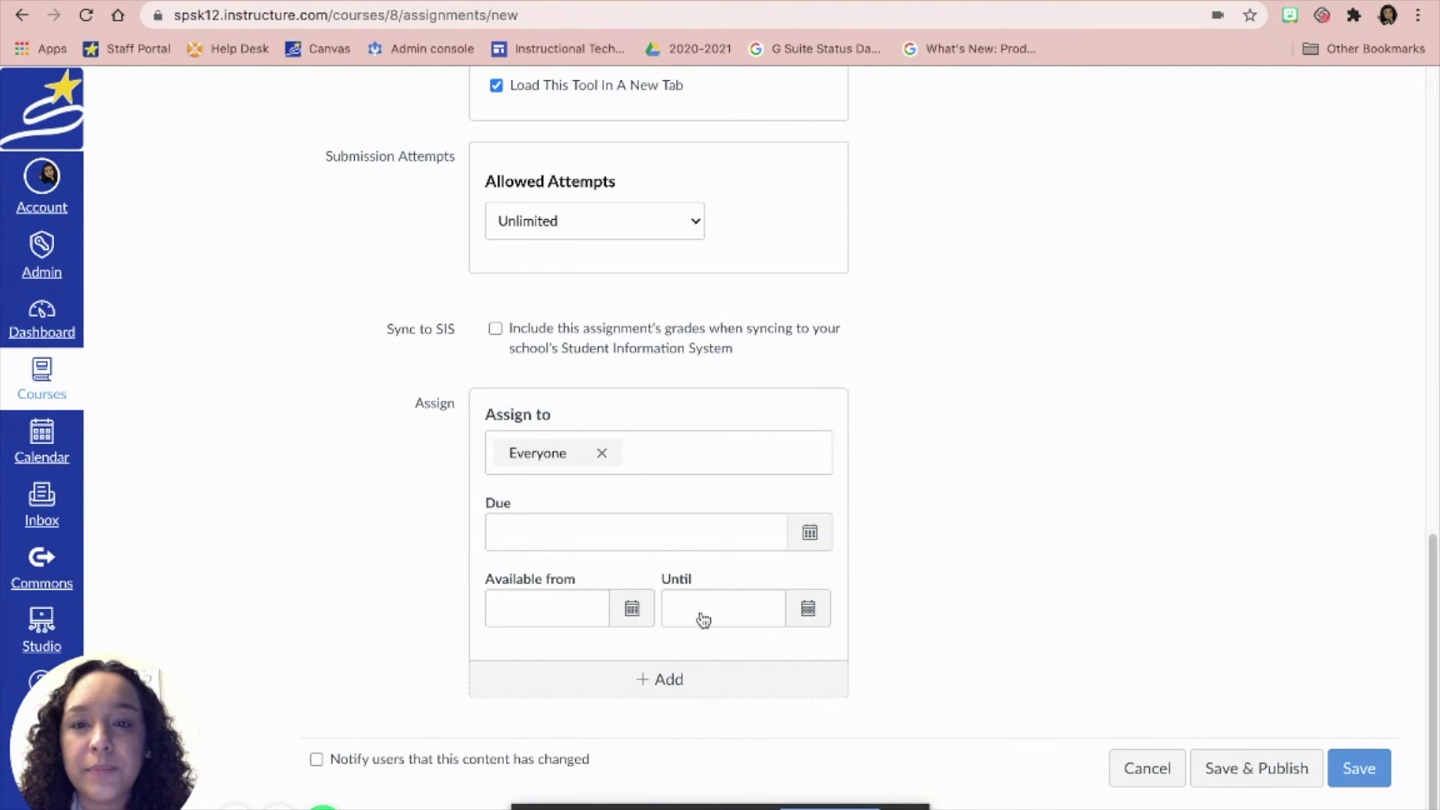
pyautogui.click(1285, 768)
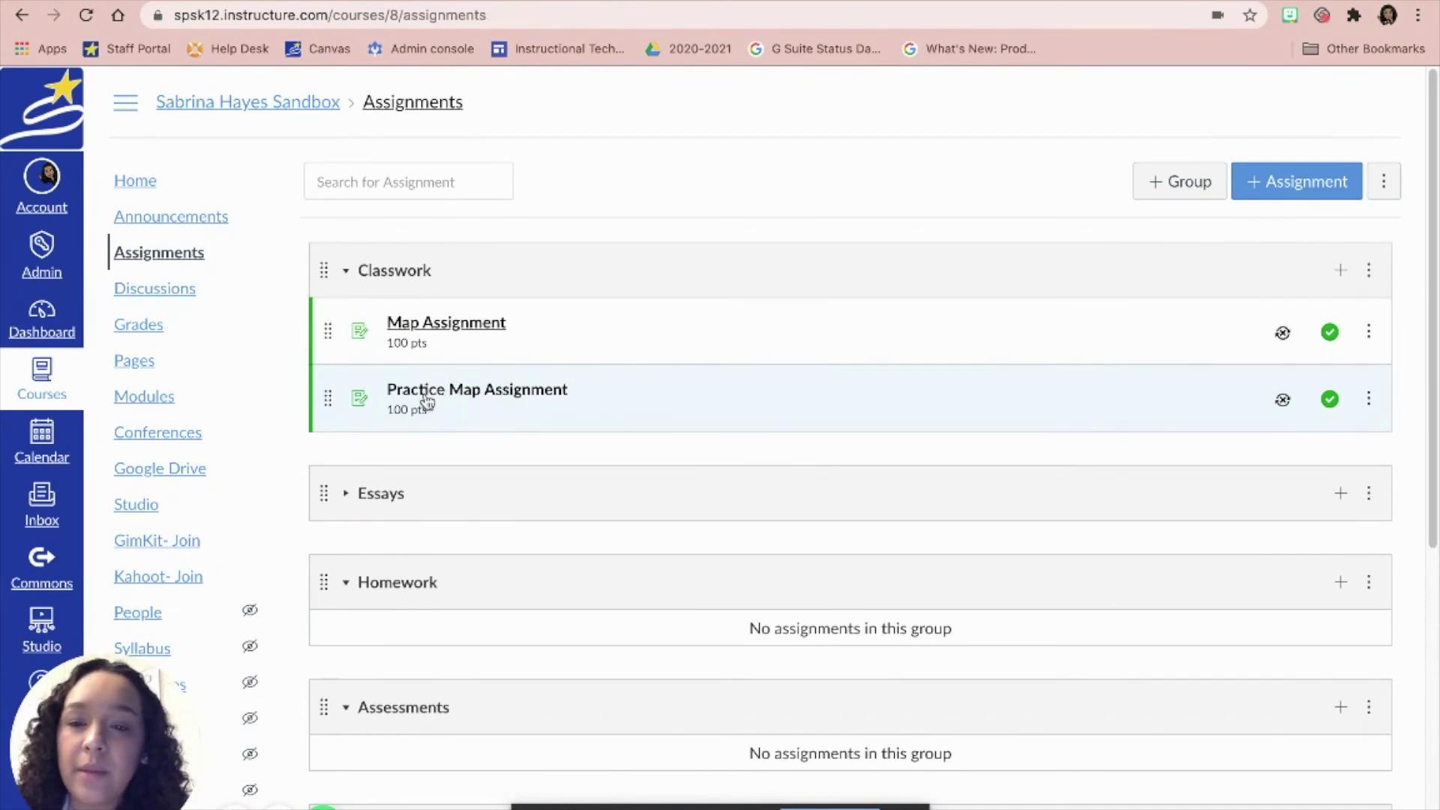
# Open Practice Map Assignment from the Assignments list.
pyautogui.click(425, 395)
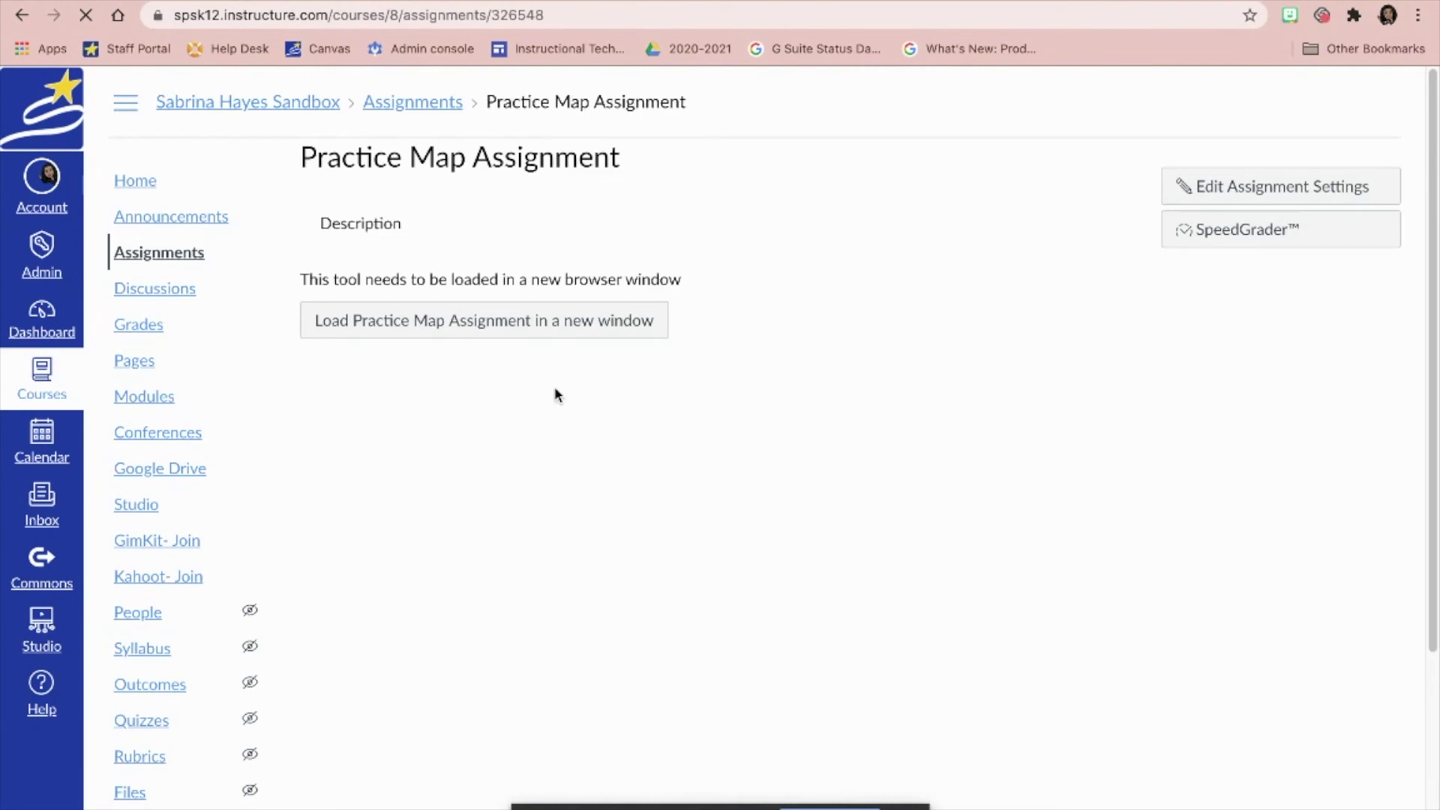